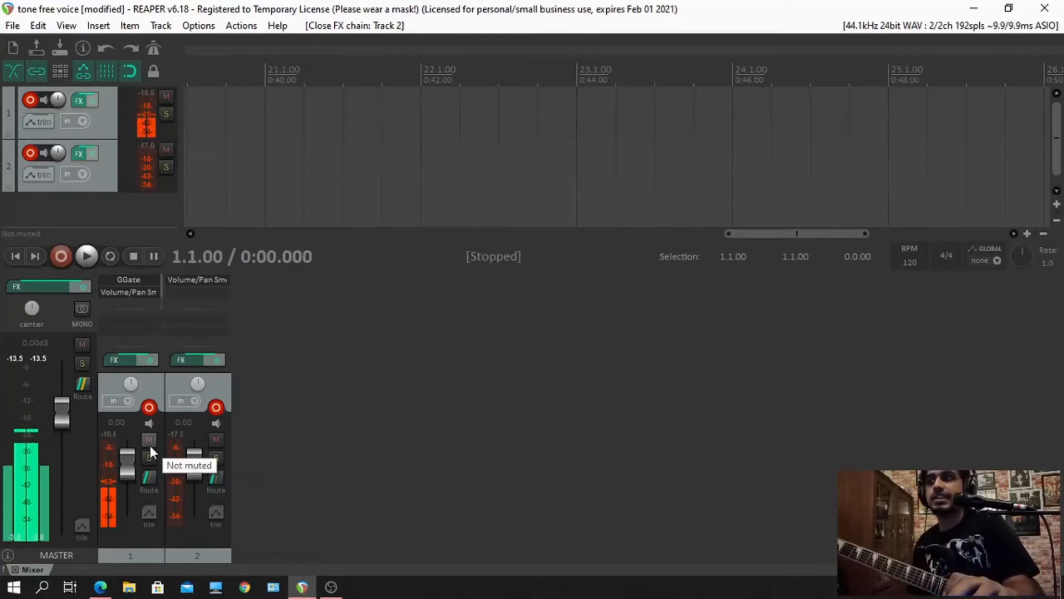
- Mute track 1 to hear track 2 on its own, and unmute it
{"action": "left_click", "coordinate": [149, 439]}
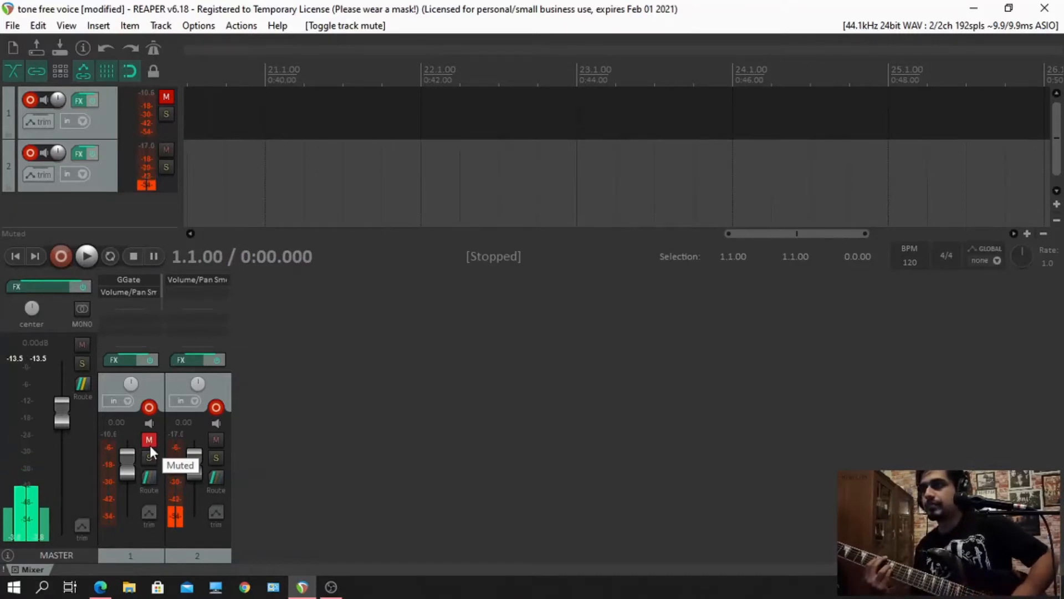
{"action": "left_click", "coordinate": [149, 440]}
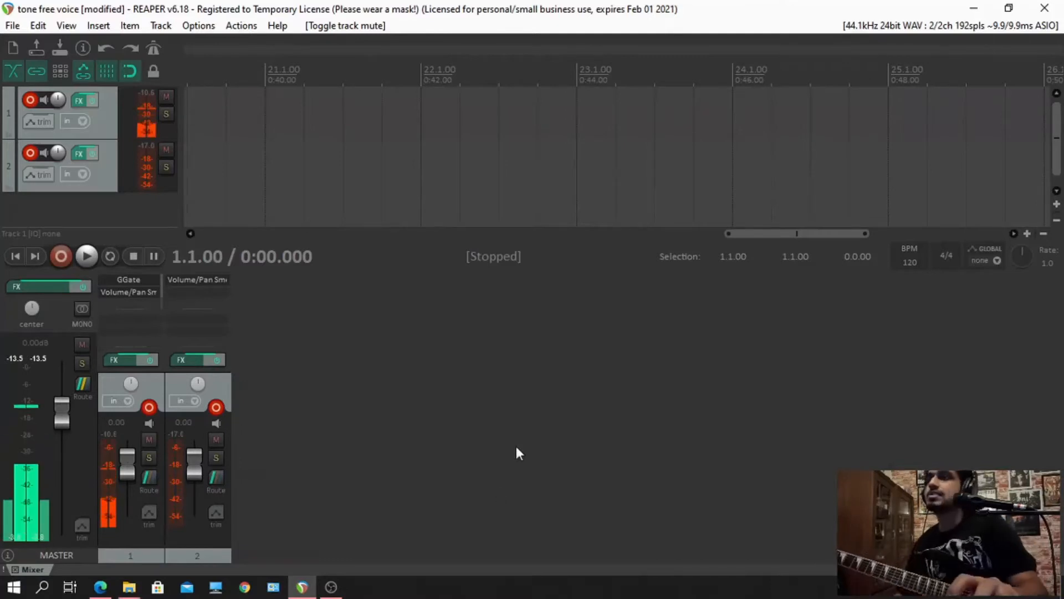
- Find the GGate plug-in by filtering for "gg" and add it to track 2's effects chain
{"action": "left_click", "coordinate": [190, 362]}
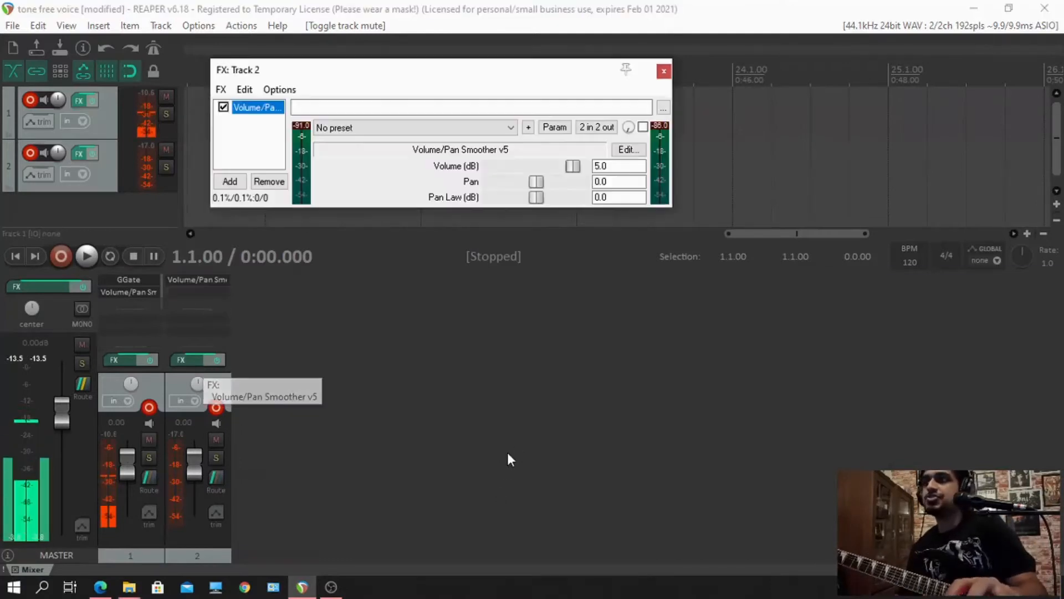
{"action": "left_click_drag", "start_coordinate": [400, 87], "coordinate": [512, 237]}
{"action": "left_click", "coordinate": [332, 333]}
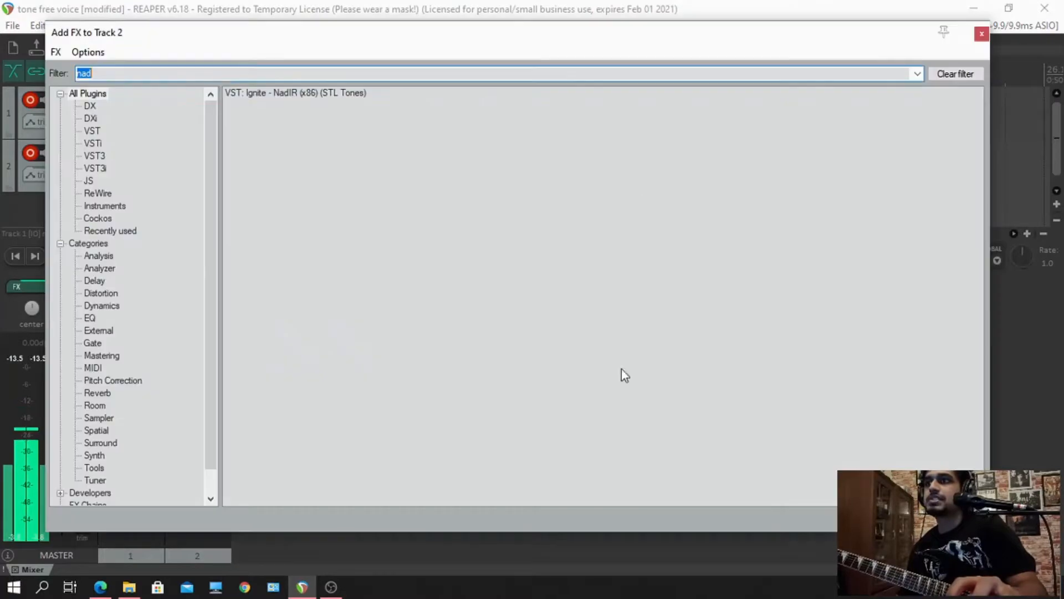
{"action": "type", "text": "gg"}
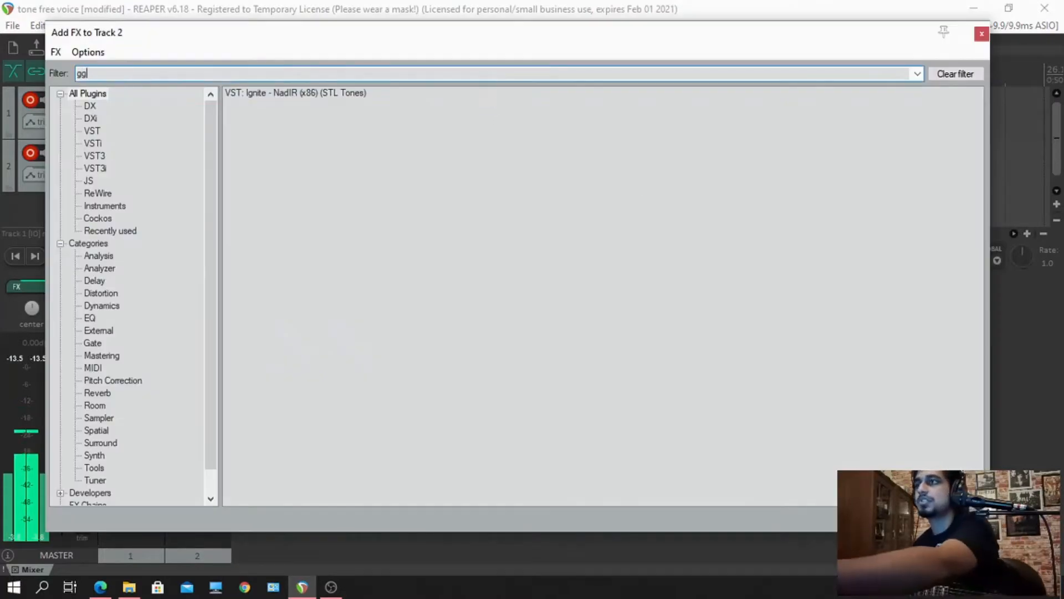
{"action": "left_click", "coordinate": [288, 92]}
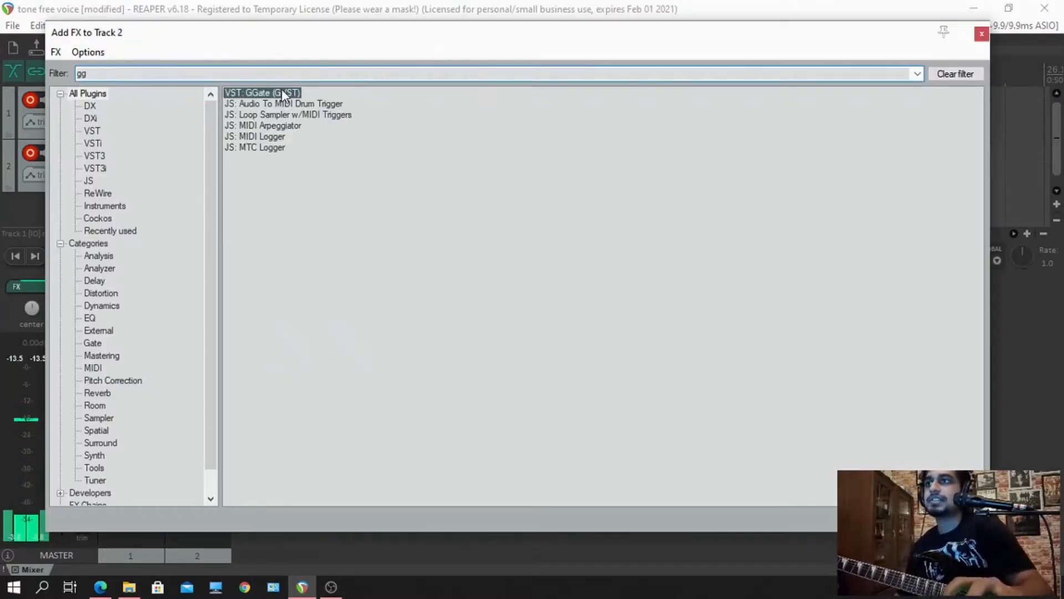
{"action": "key", "text": "Return"}
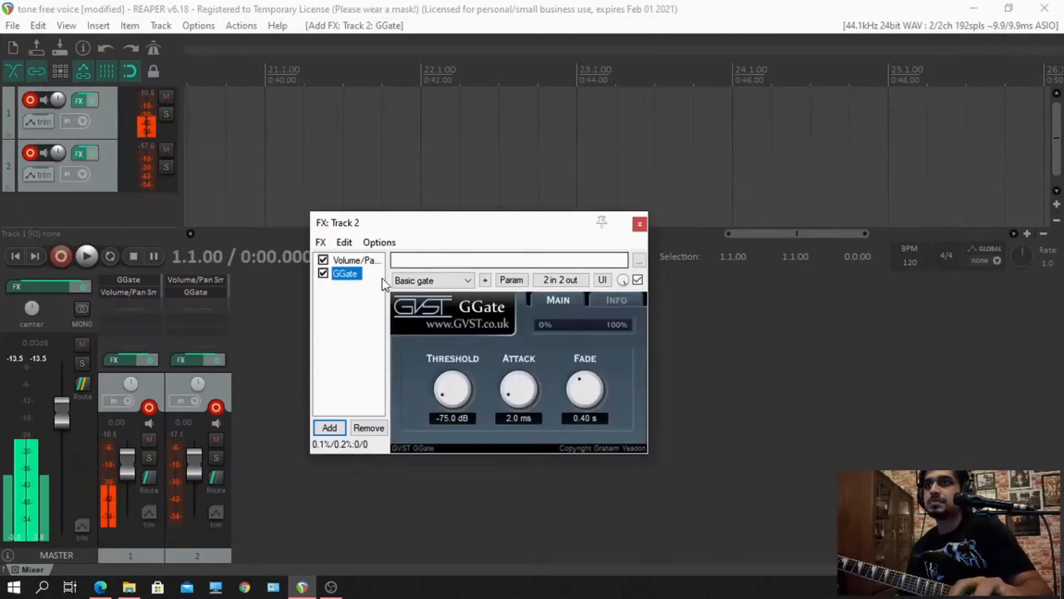
- Move GGate ahead of the Volume/Pan Smoother in track 2's effects chain
{"action": "left_click_drag", "start_coordinate": [451, 225], "coordinate": [458, 154]}
{"action": "left_click_drag", "start_coordinate": [363, 204], "coordinate": [358, 189]}
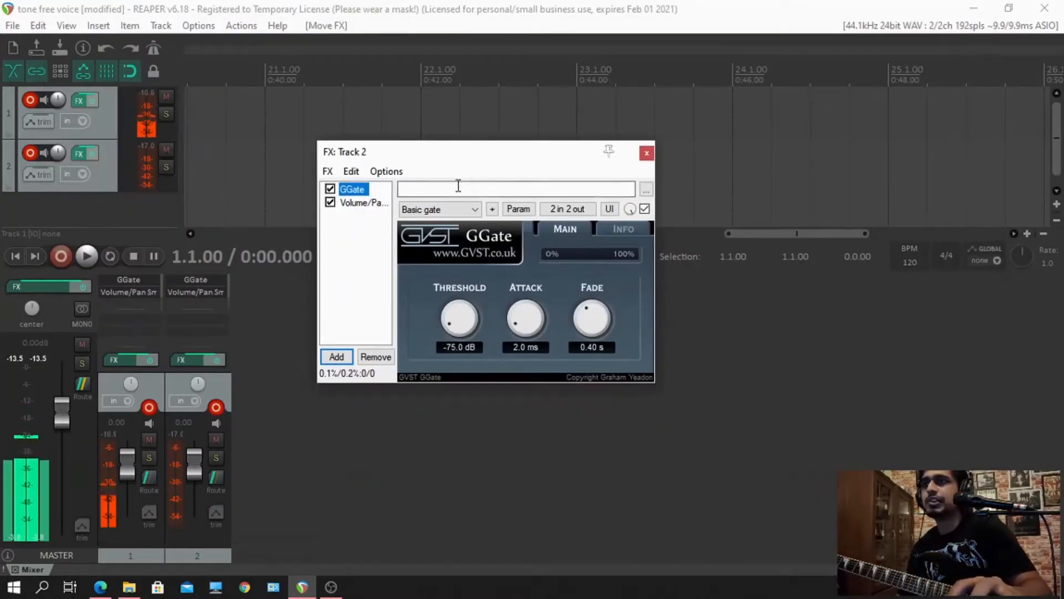
{"action": "left_click_drag", "start_coordinate": [487, 166], "coordinate": [531, 167]}
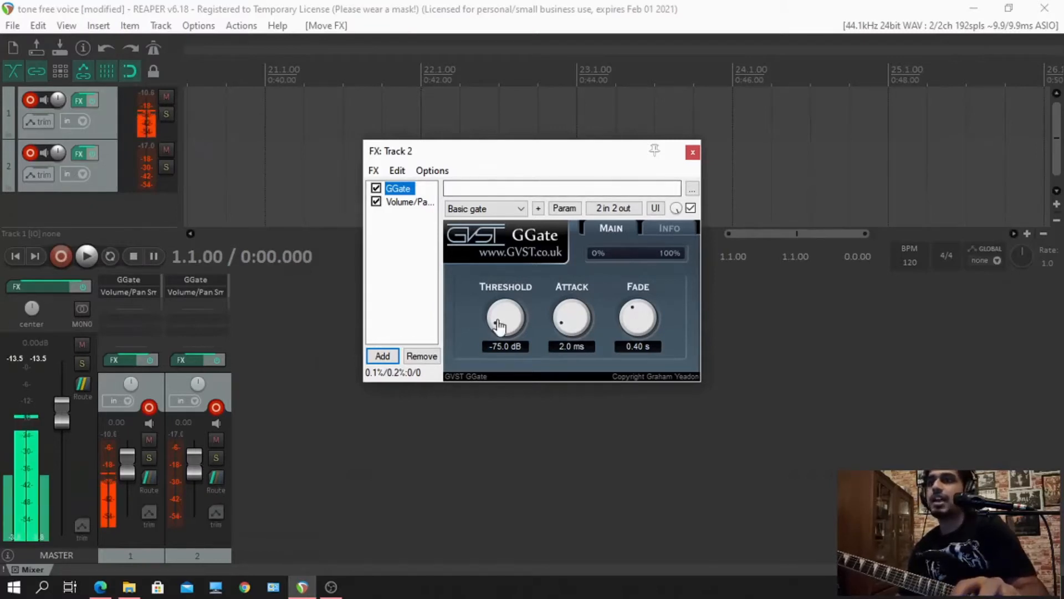
- Set GGate's threshold to -62.4 dB and its fade to 0.20 s on track 2
{"action": "left_click_drag", "start_coordinate": [495, 326], "coordinate": [492, 324]}
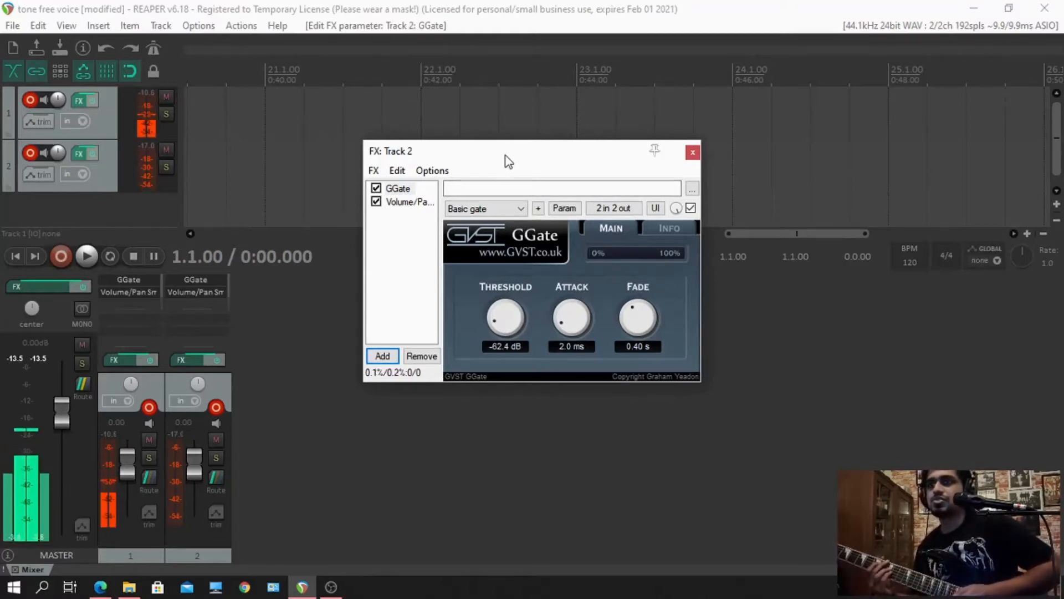
{"action": "mouse_move", "coordinate": [636, 318]}
{"action": "left_mouse_down"}
{"action": "mouse_move", "coordinate": [630, 335]}
{"action": "mouse_move", "coordinate": [620, 331]}
{"action": "left_mouse_up"}
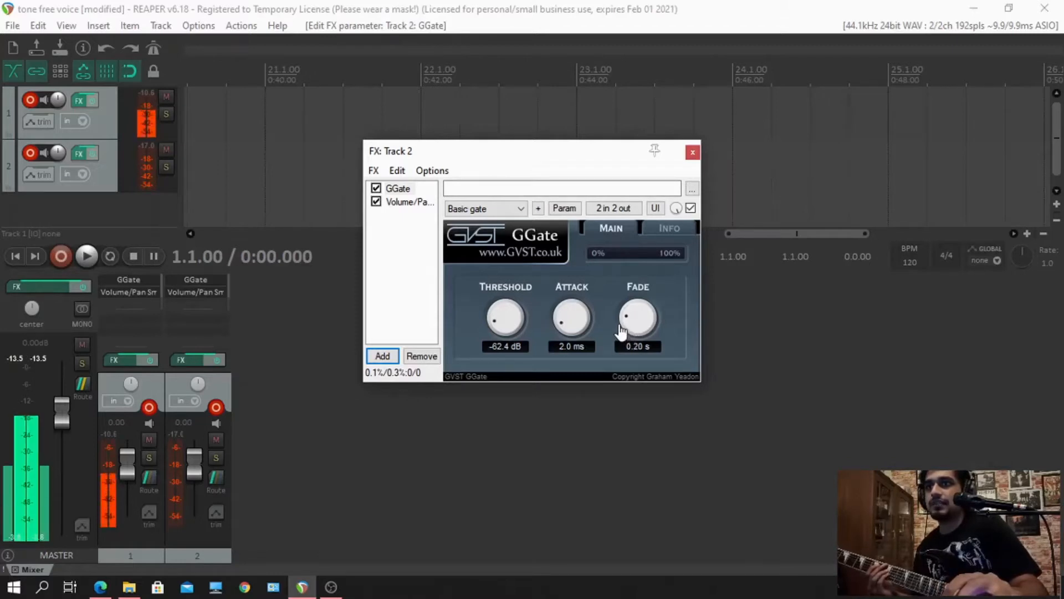
{"action": "left_click", "coordinate": [377, 308]}
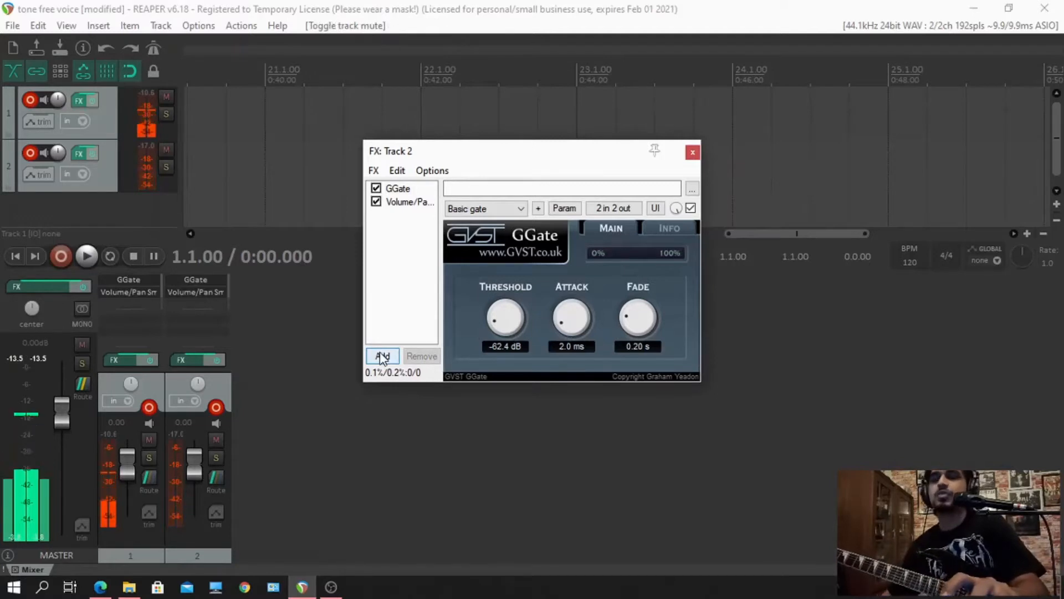
- Find the NaLex plug-ins by filtering for "nalex" and add Amplex to track 2's effects chain
{"action": "left_click", "coordinate": [382, 356]}
{"action": "type", "text": "nalex"}
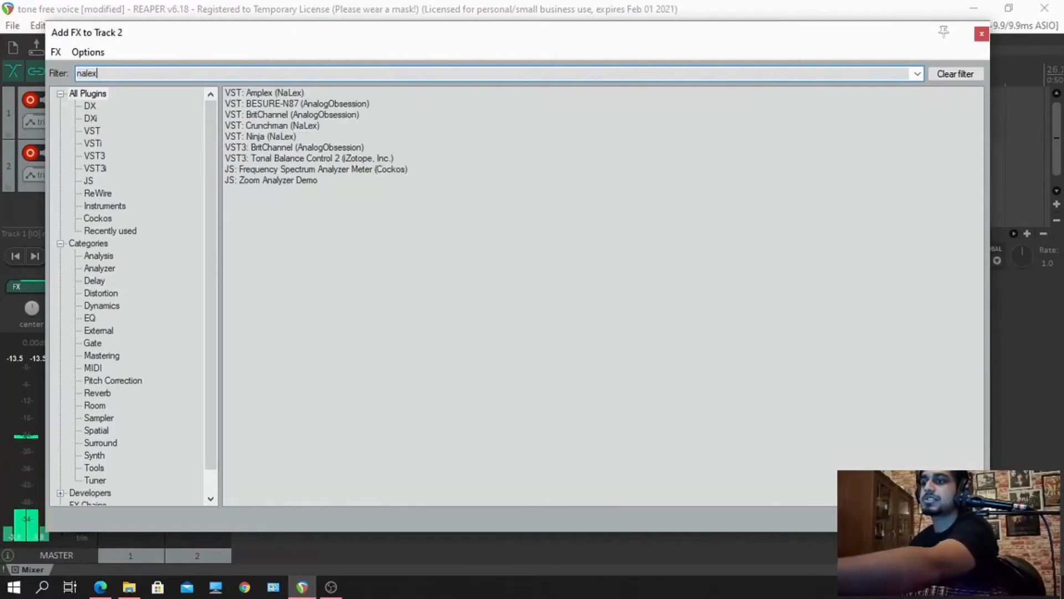
{"action": "left_click", "coordinate": [285, 93]}
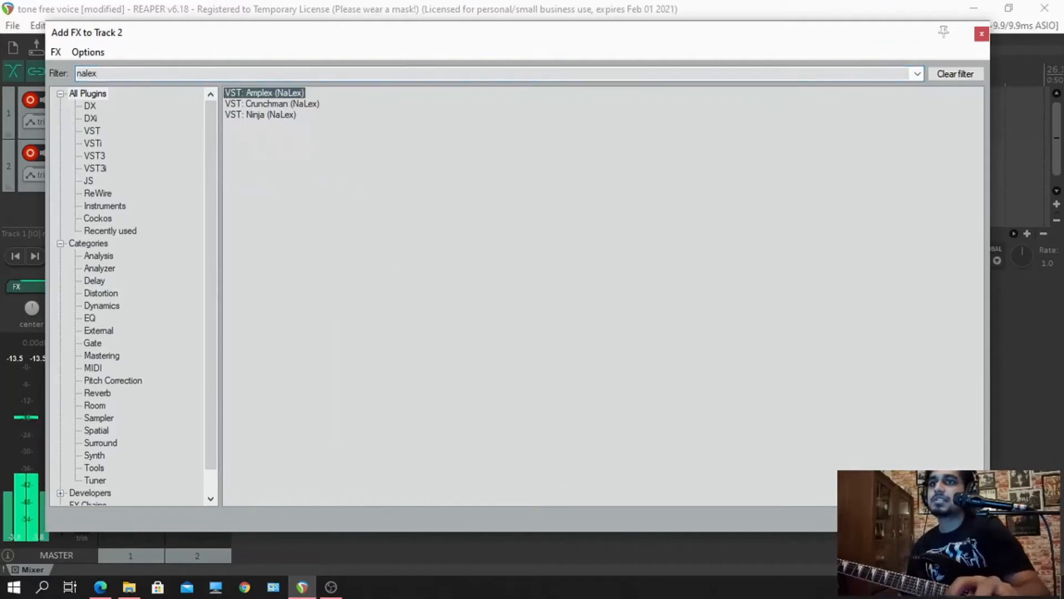
{"action": "key", "text": "Return"}
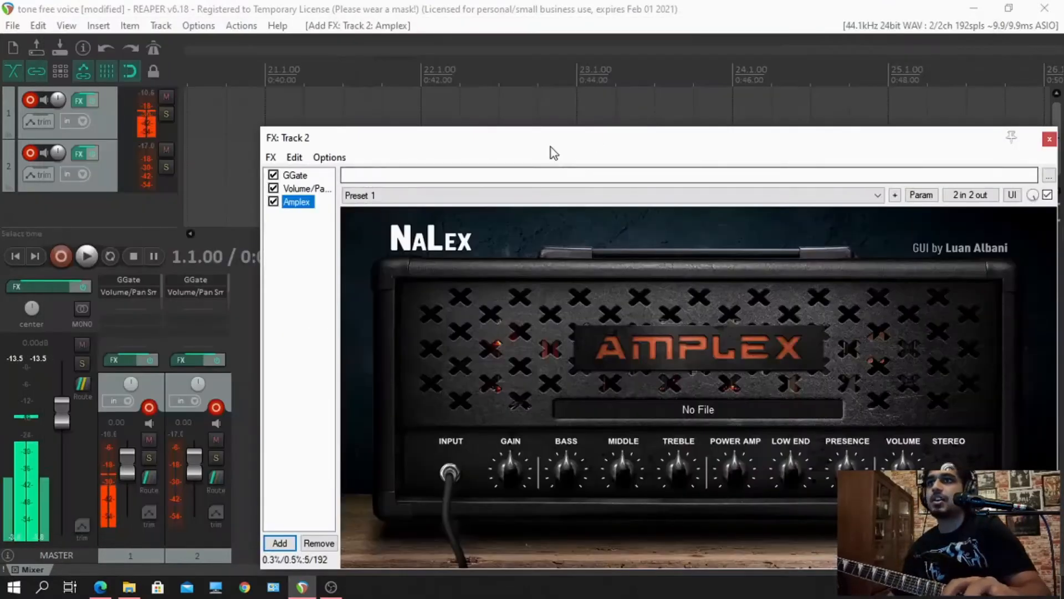
{"action": "left_click_drag", "start_coordinate": [551, 148], "coordinate": [492, 110]}
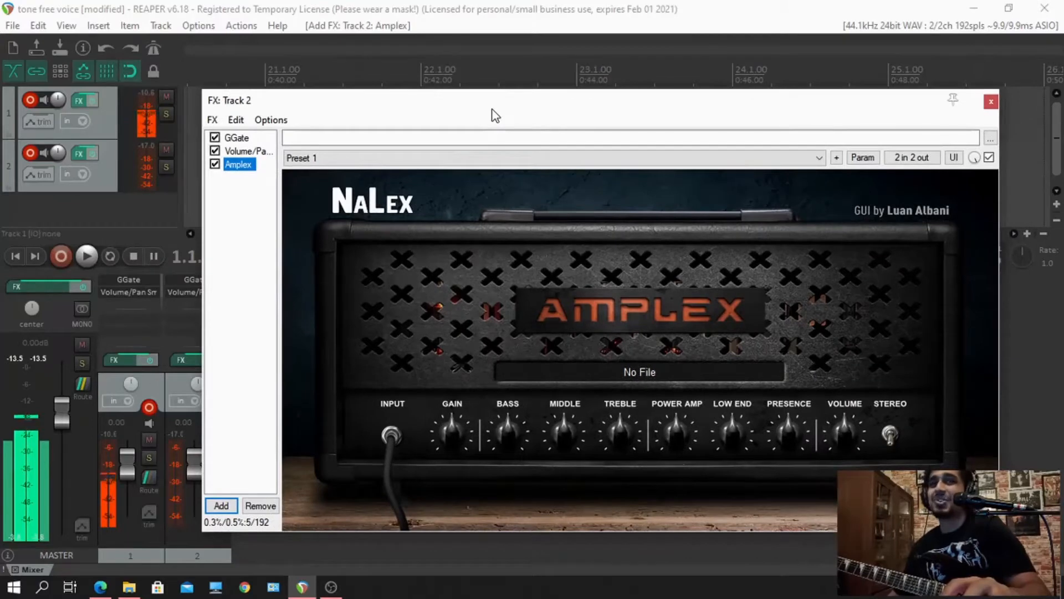
- Move Amplex between GGate and the Volume/Pan Smoother in track 2's effects chain
{"action": "mouse_move", "coordinate": [244, 151]}
{"action": "left_mouse_down"}
{"action": "mouse_move", "coordinate": [252, 175]}
{"action": "mouse_move", "coordinate": [258, 164]}
{"action": "left_mouse_up"}
{"action": "left_click", "coordinate": [241, 151]}
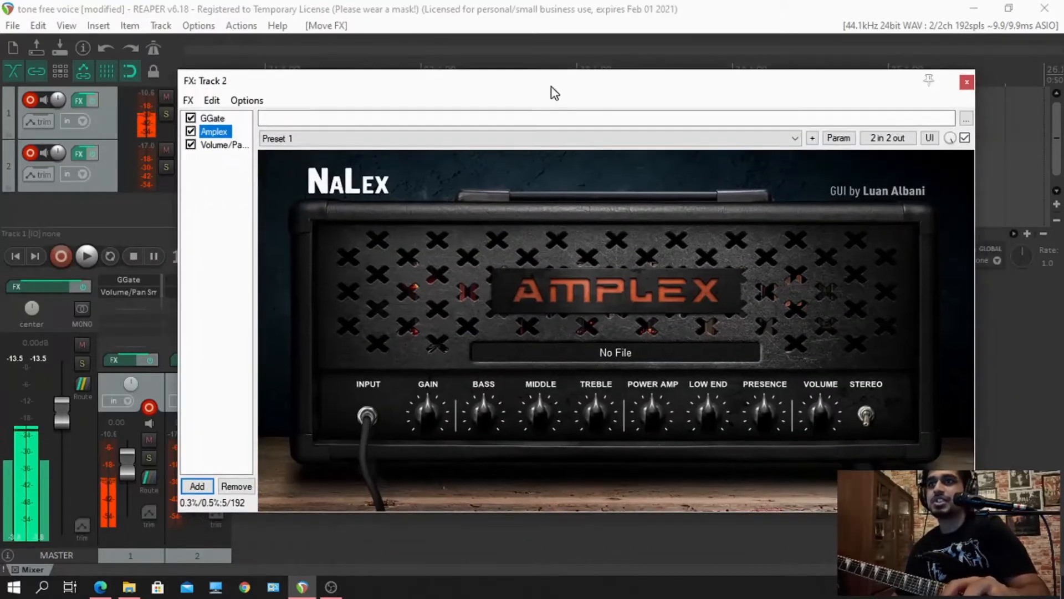
{"action": "left_click_drag", "start_coordinate": [551, 88], "coordinate": [540, 84]}
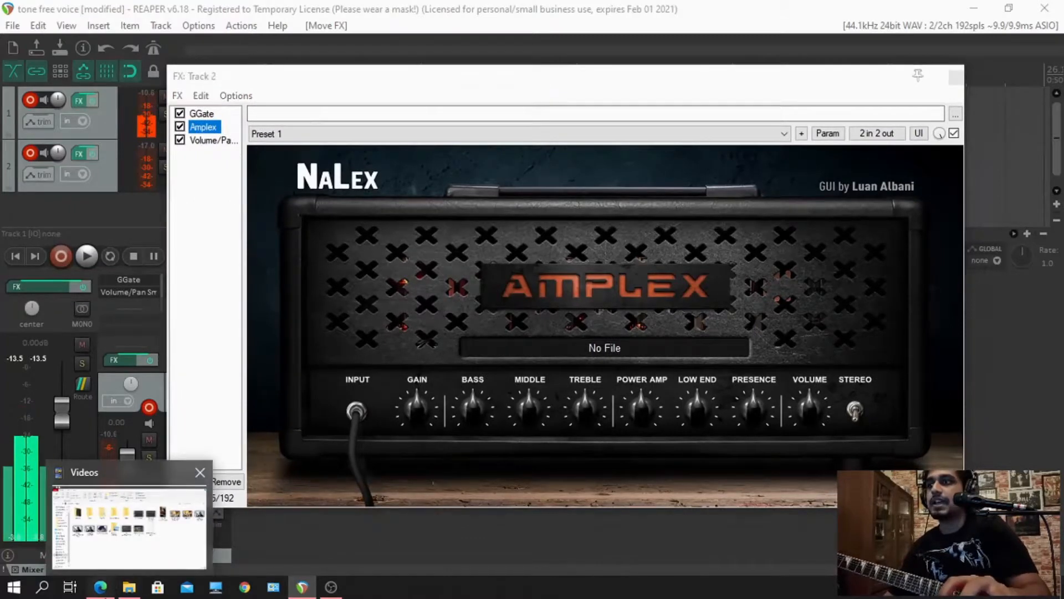
- Switch to the browser and review the Amplex page's controls, downloads and amp style list, highlighting the line "SV is Carvin Legacy style"
{"action": "left_click", "coordinate": [100, 587]}
{"action": "scroll", "coordinate": [1058, 222], "scroll_direction": "up", "scroll_amount": 20}
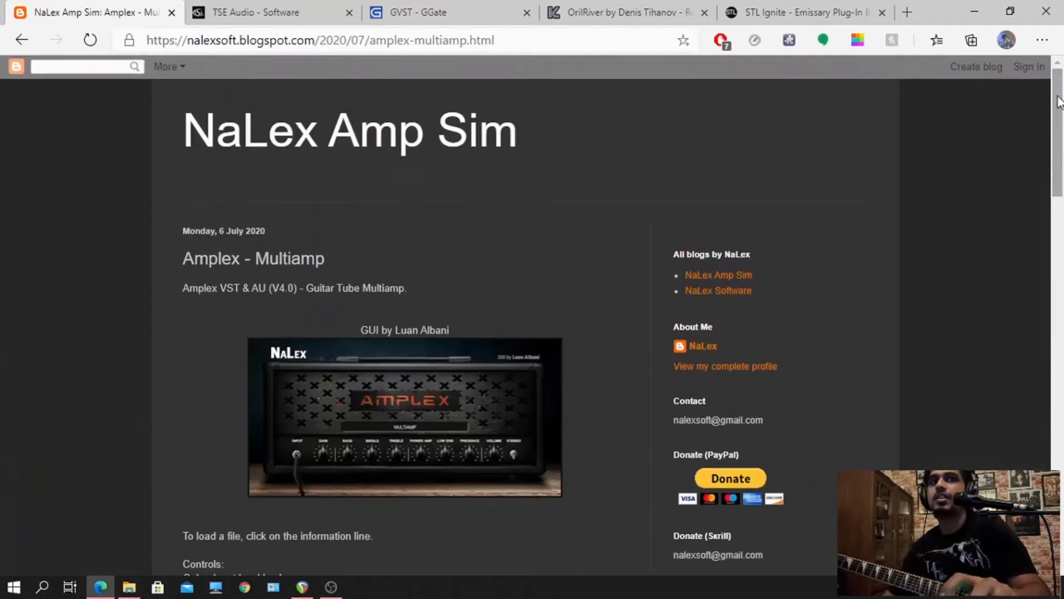
{"action": "left_click_drag", "start_coordinate": [1059, 102], "coordinate": [1059, 138]}
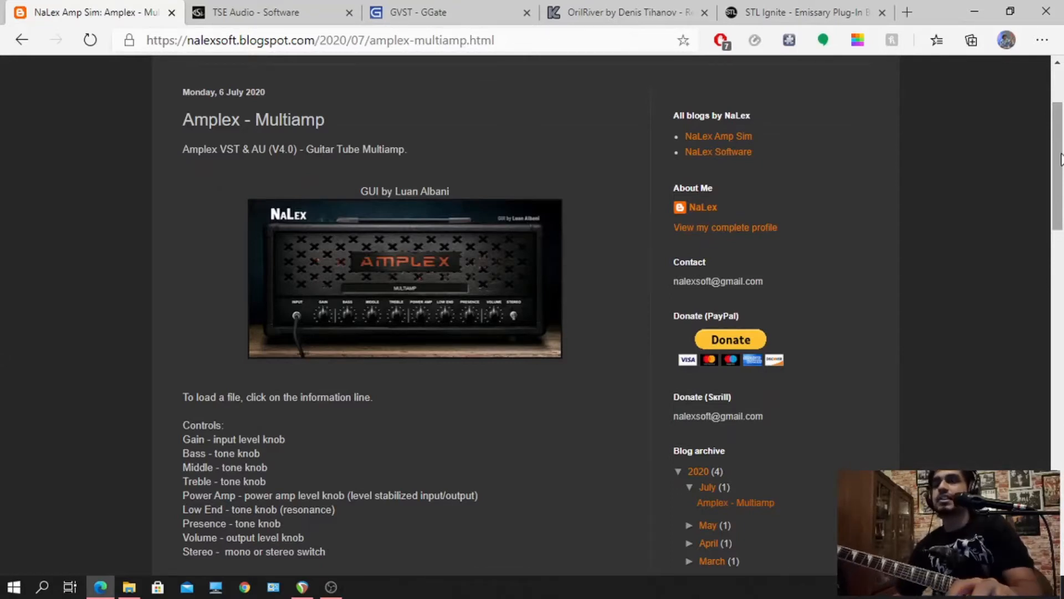
{"action": "left_click_drag", "start_coordinate": [1060, 161], "coordinate": [1059, 192]}
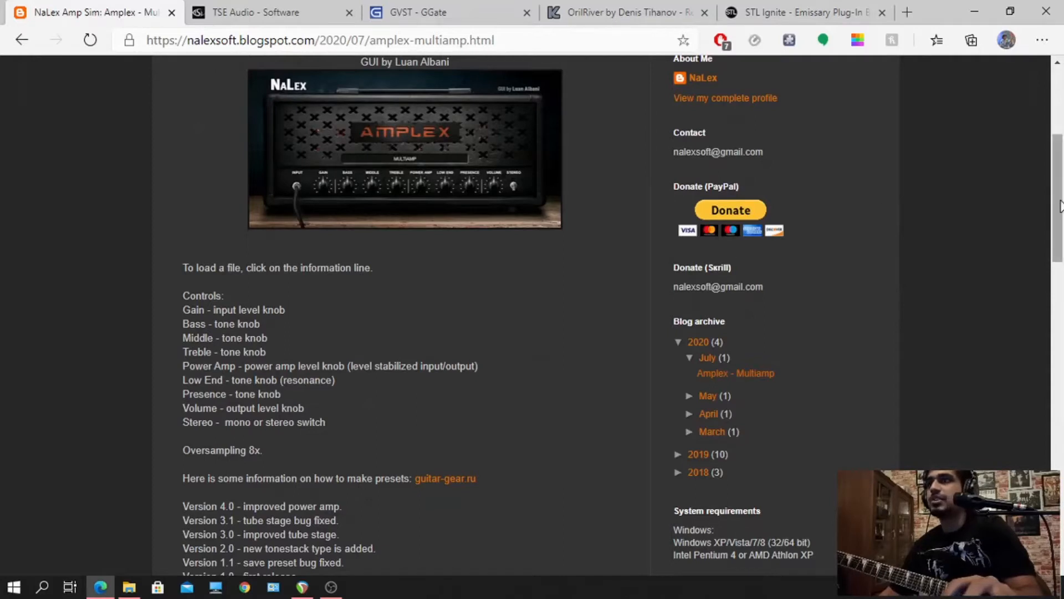
{"action": "left_click_drag", "start_coordinate": [1059, 238], "coordinate": [1055, 277]}
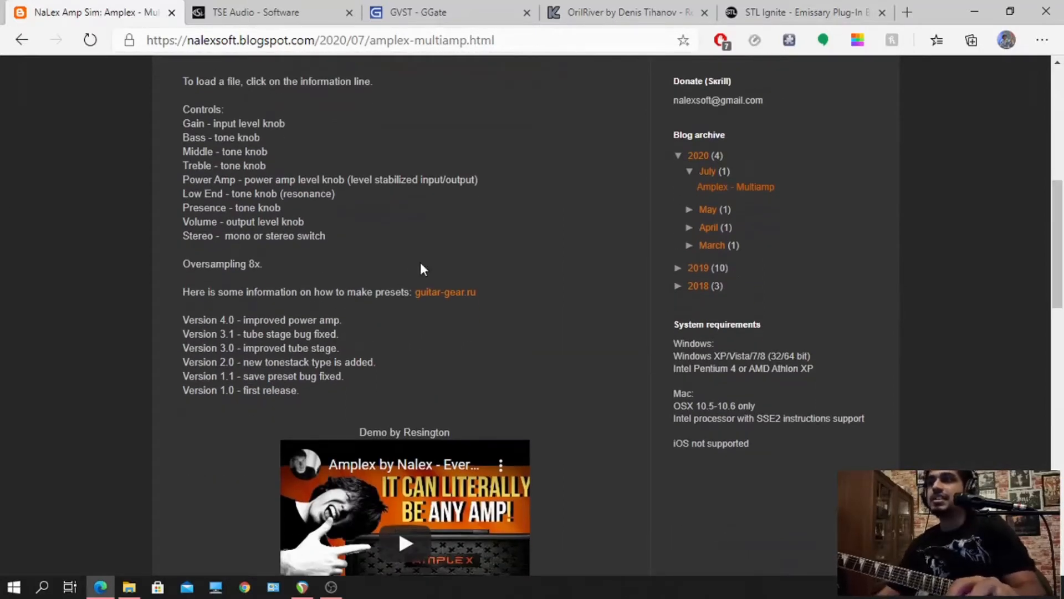
{"action": "left_click_drag", "start_coordinate": [1059, 273], "coordinate": [1062, 407]}
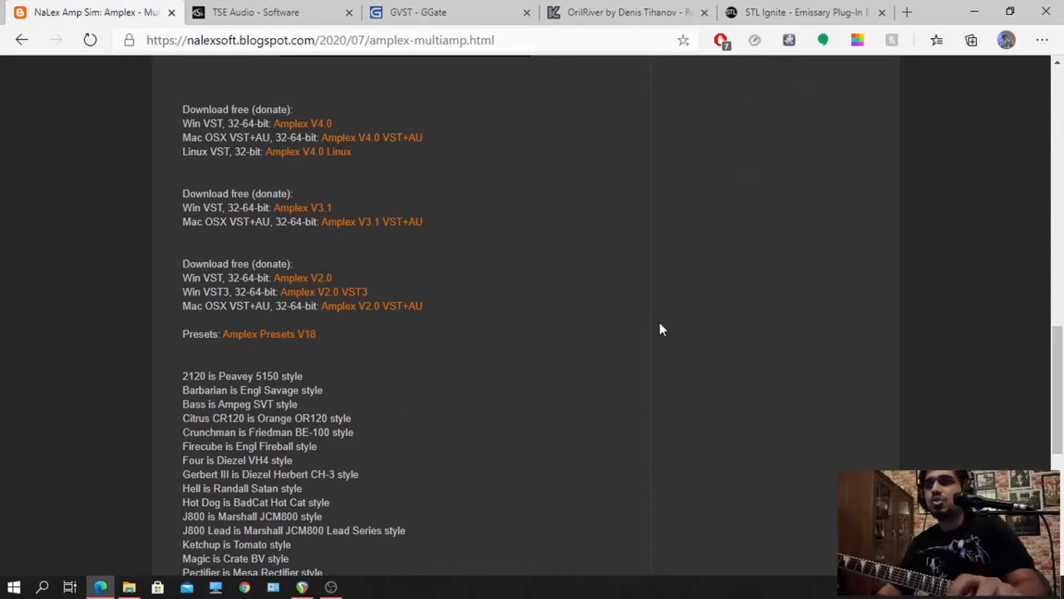
{"action": "scroll", "coordinate": [1063, 332], "scroll_direction": "up", "scroll_amount": 6}
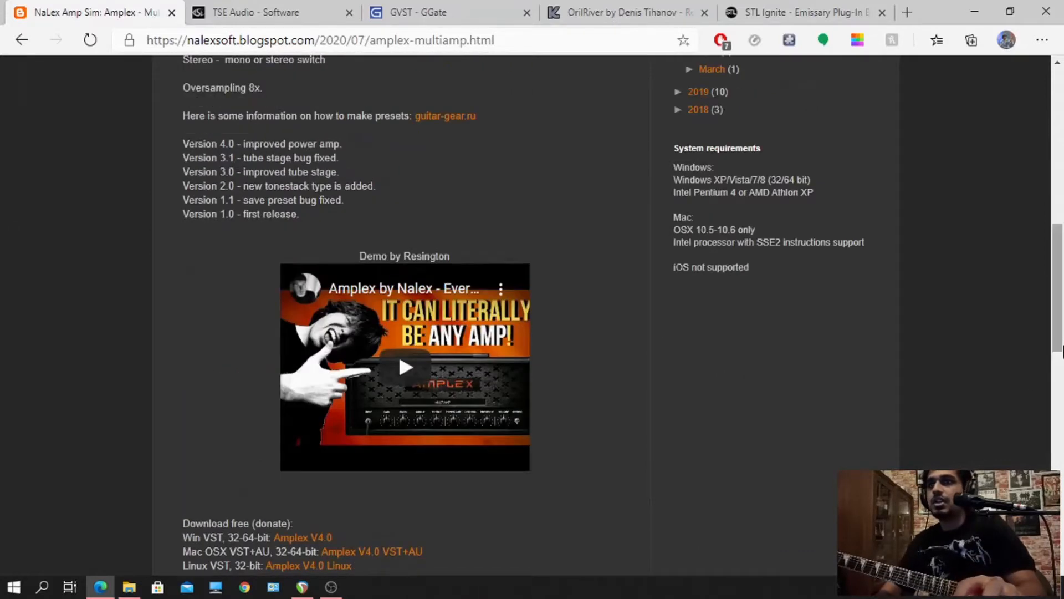
{"action": "scroll", "coordinate": [1062, 309], "scroll_direction": "down", "scroll_amount": 12}
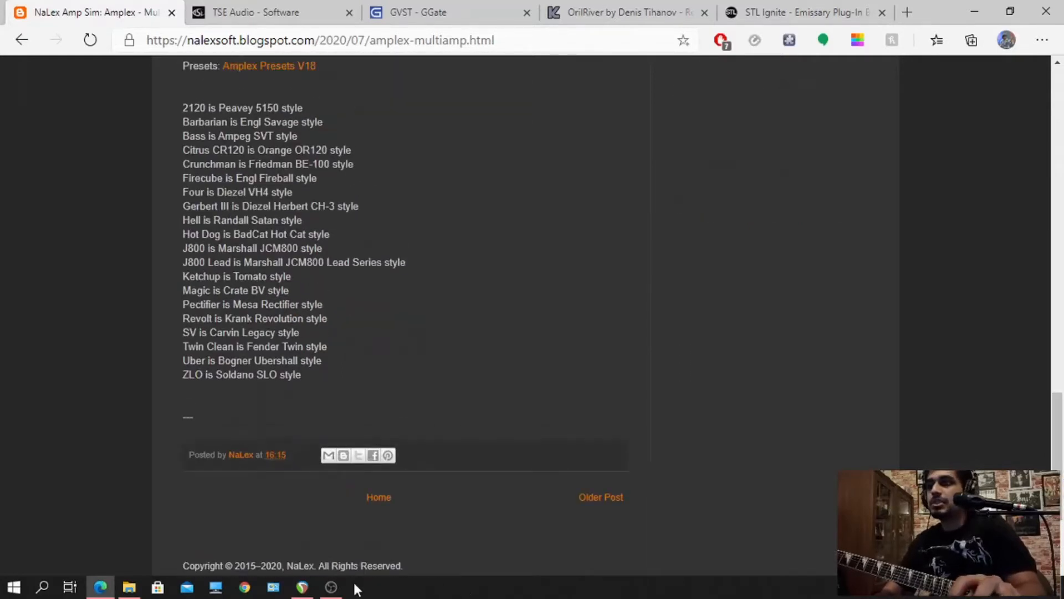
{"action": "left_click_drag", "start_coordinate": [182, 335], "coordinate": [300, 332]}
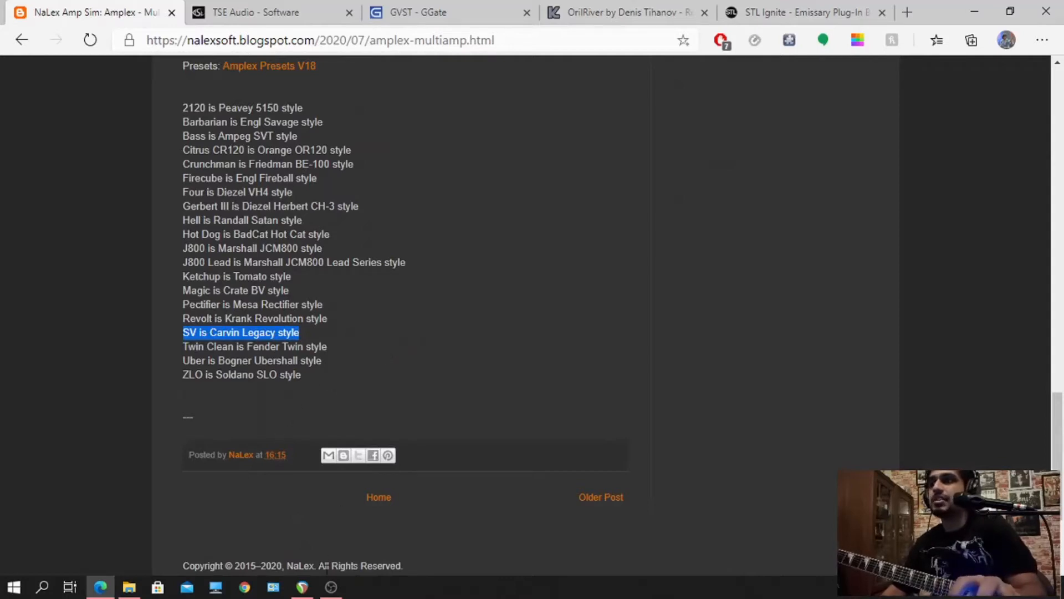
- Switch back to REAPER, load the SV Clean.txt preset into Amplex, and toggle track 1's mute to audition the sound
{"action": "left_click", "coordinate": [302, 587]}
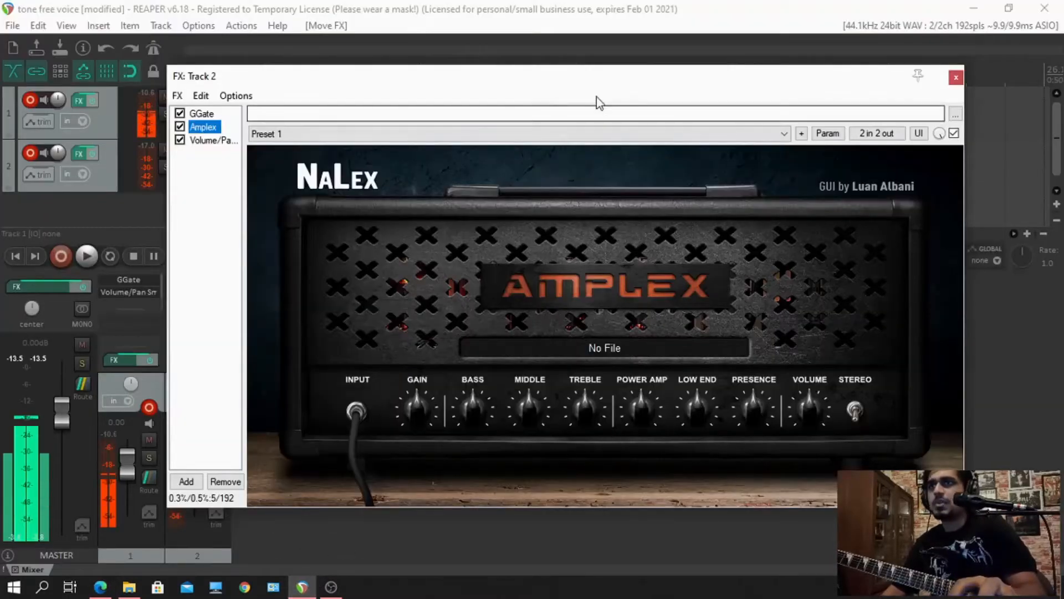
{"action": "left_click", "coordinate": [602, 348]}
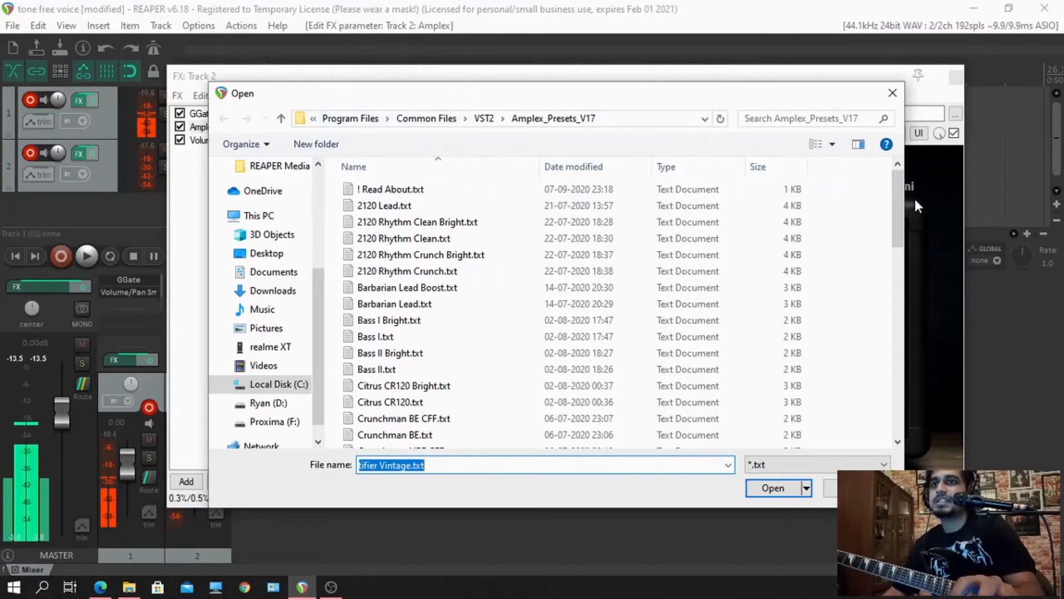
{"action": "left_click_drag", "start_coordinate": [898, 233], "coordinate": [909, 435]}
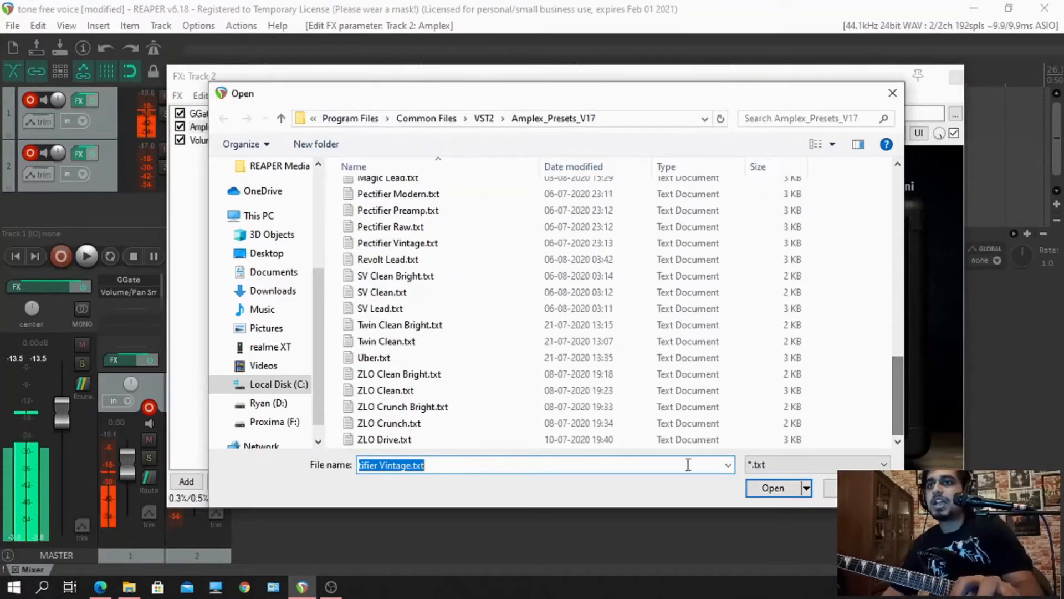
{"action": "left_click", "coordinate": [438, 292]}
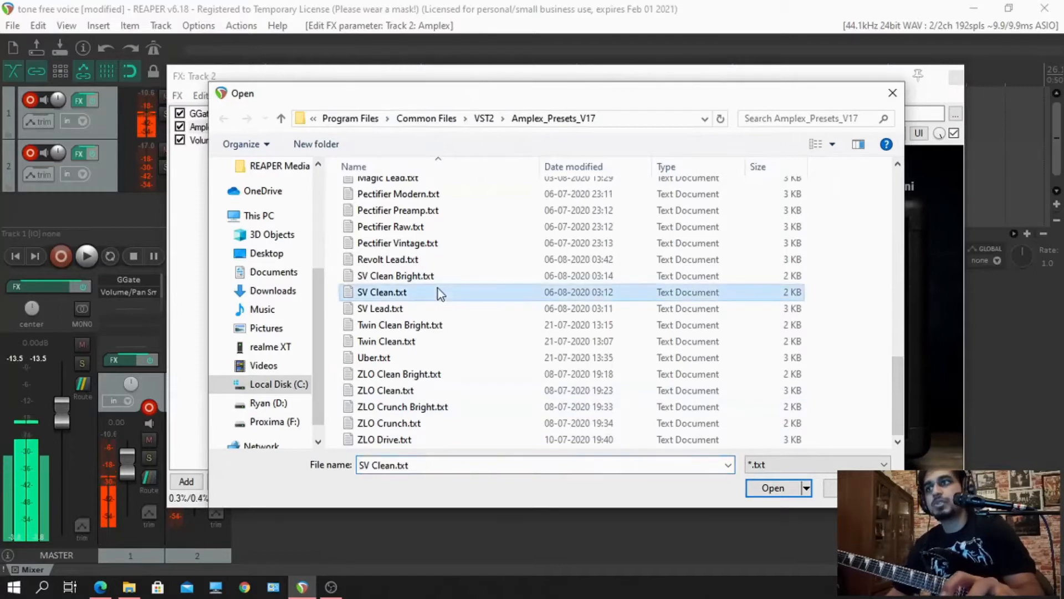
{"action": "left_click", "coordinate": [764, 488]}
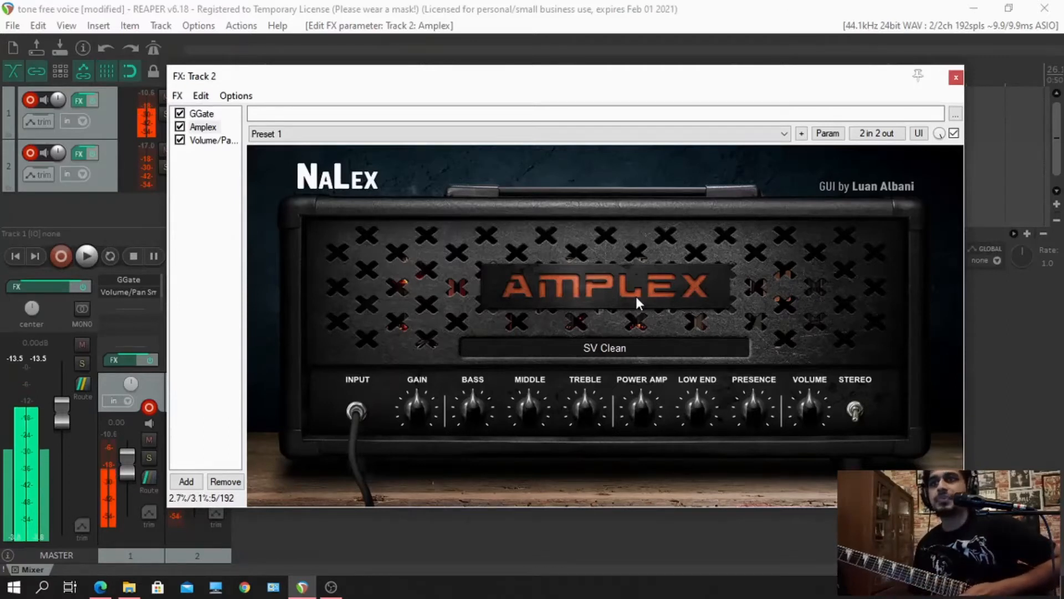
{"action": "left_click", "coordinate": [147, 442]}
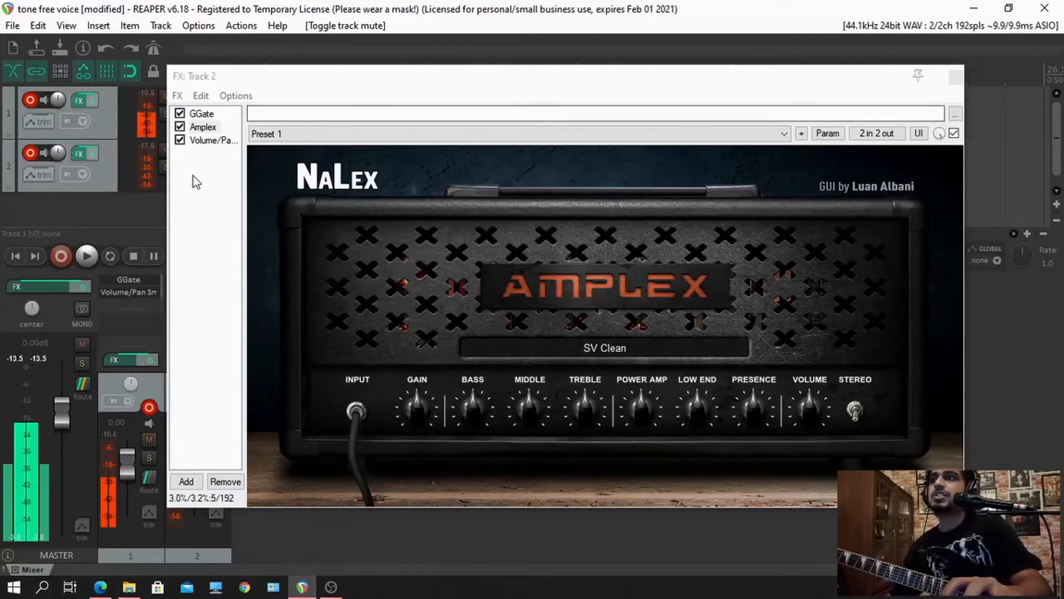
- Add the Ignite NadIR cabinet plug-in to the end of track 2's effects chain
{"action": "left_click", "coordinate": [194, 172]}
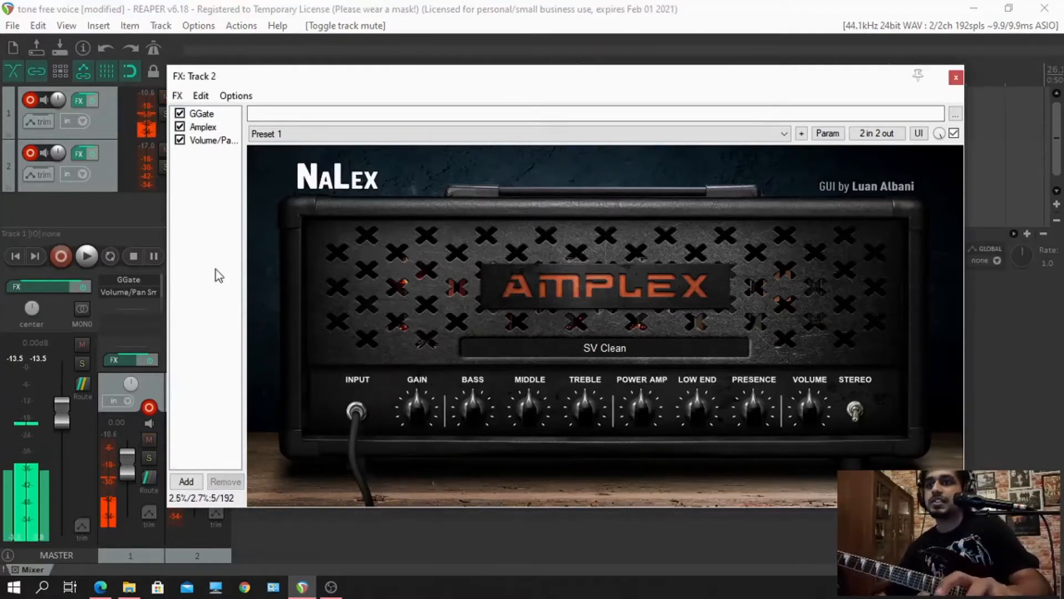
{"action": "left_click", "coordinate": [186, 481]}
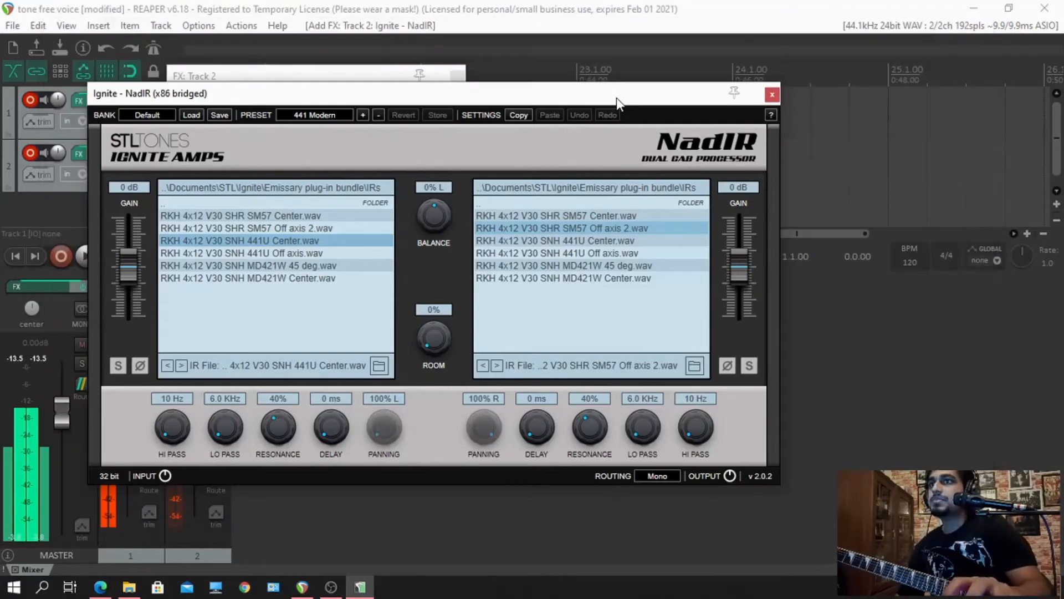
{"action": "left_click_drag", "start_coordinate": [616, 98], "coordinate": [753, 101]}
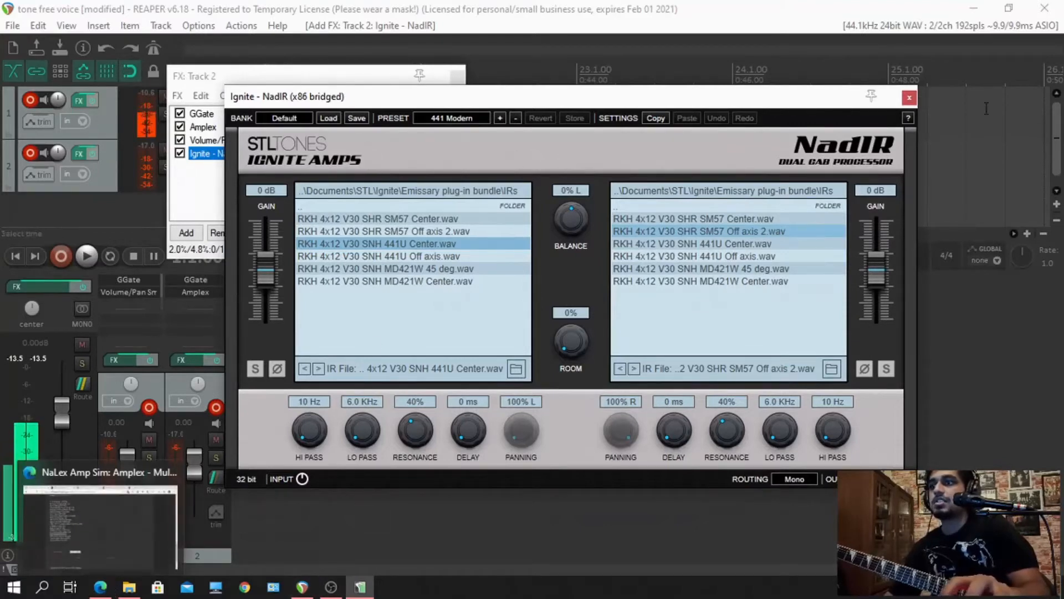
- Close track 2's effects windows, switch to the browser and bring the STL Ignite Emissary bundle page beside the Amplex page
{"action": "left_click", "coordinate": [910, 98]}
{"action": "left_click", "coordinate": [460, 76]}
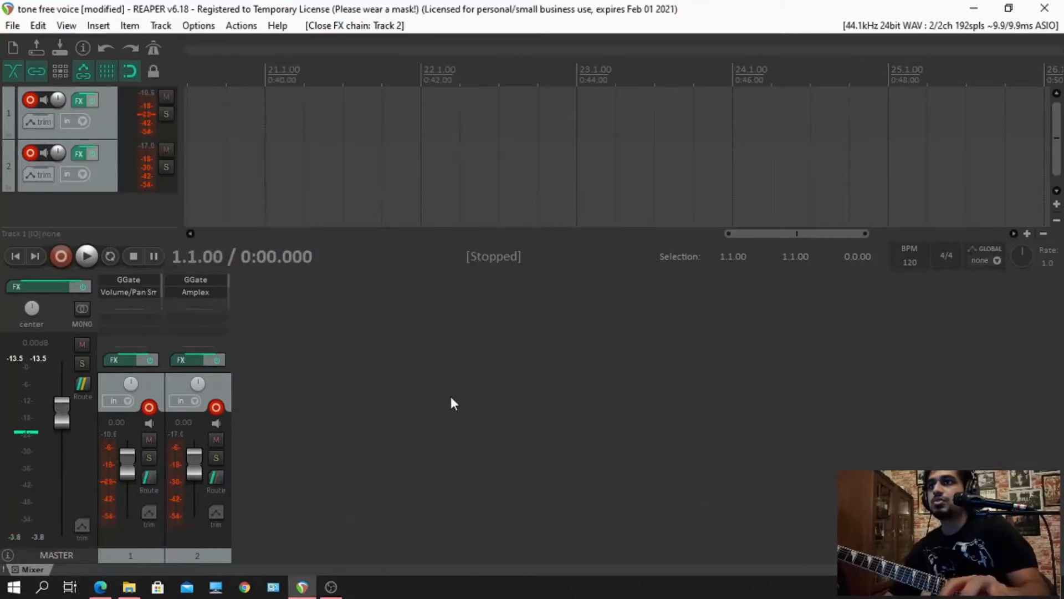
{"action": "left_click", "coordinate": [100, 588]}
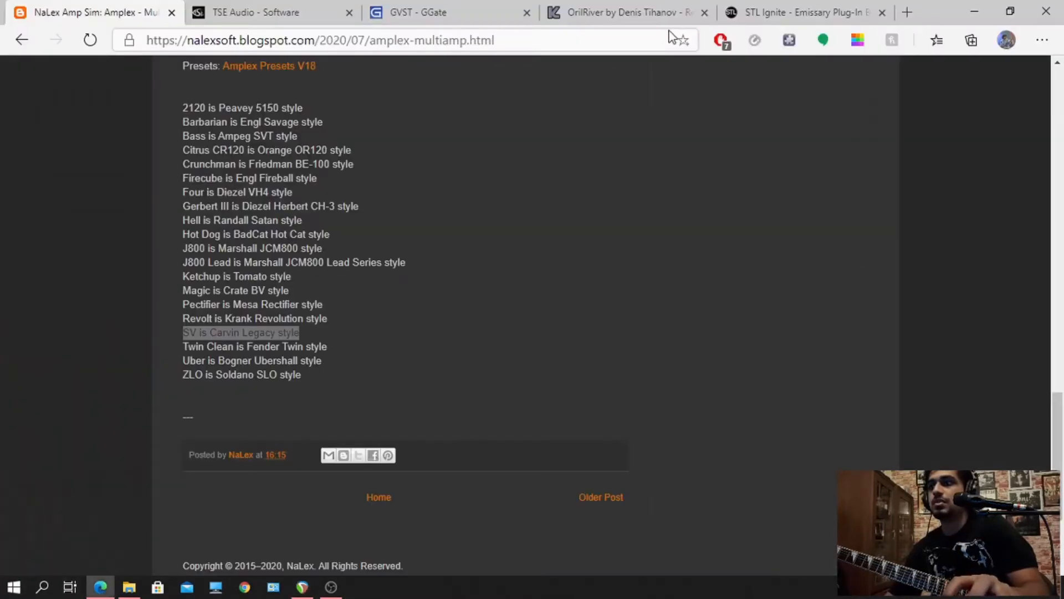
{"action": "left_click", "coordinate": [805, 12]}
{"action": "left_click_drag", "start_coordinate": [372, 7], "coordinate": [310, 12]}
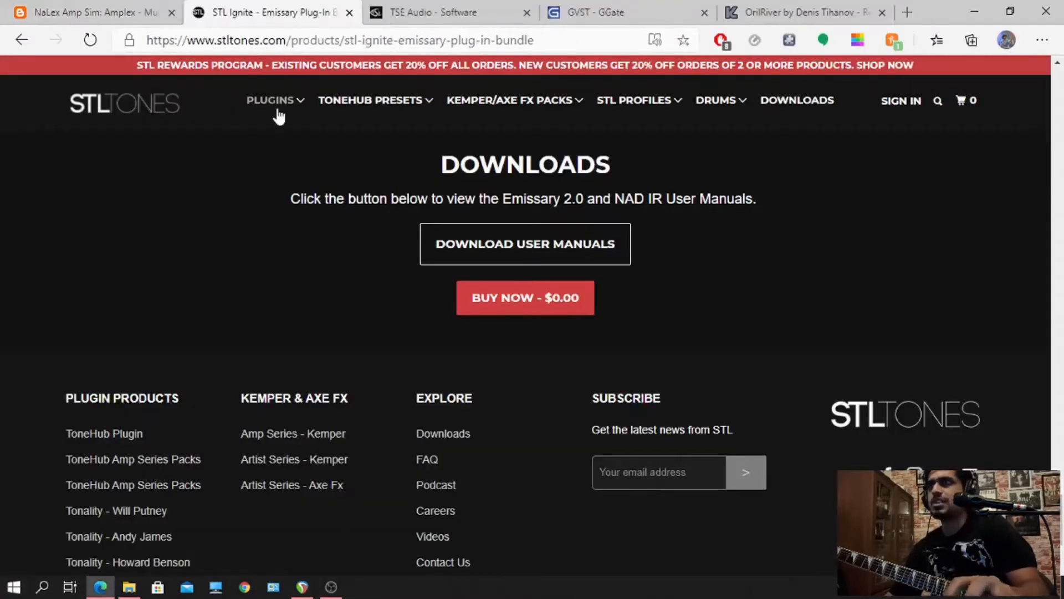
- Review the Emissary bundle page's Emissary 2.0, NAD IR Impulse Response Loader and System Requirements sections, and close the page
{"action": "left_click", "coordinate": [1060, 155]}
{"action": "left_click", "coordinate": [1060, 155]}
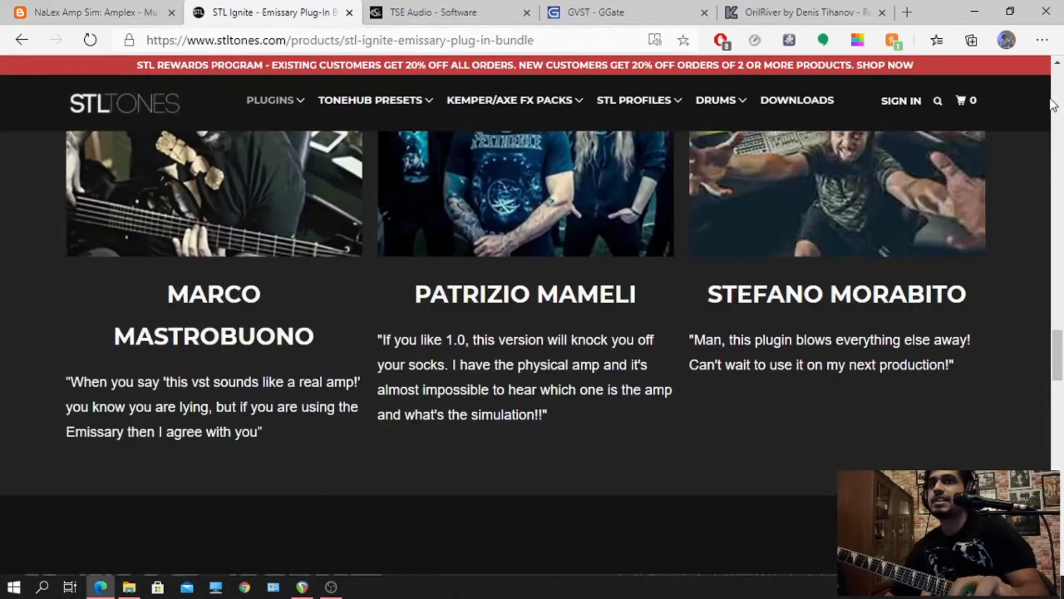
{"action": "left_click", "coordinate": [1060, 91]}
{"action": "left_click", "coordinate": [1059, 90]}
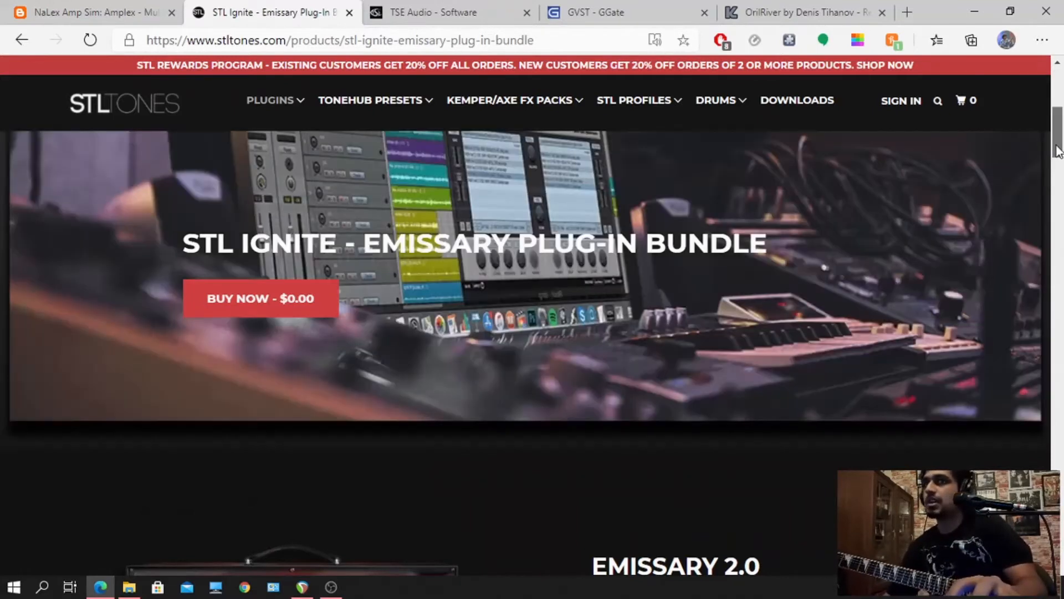
{"action": "left_click", "coordinate": [1060, 178]}
{"action": "left_click_drag", "start_coordinate": [1059, 187], "coordinate": [1058, 190]}
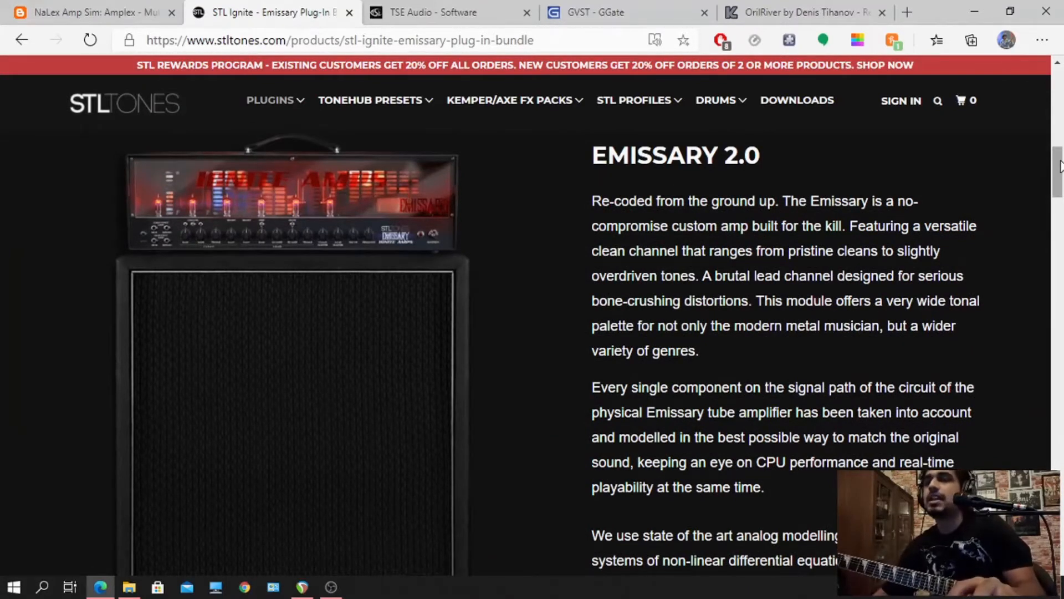
{"action": "left_click_drag", "start_coordinate": [1058, 169], "coordinate": [629, 236]}
{"action": "left_click_drag", "start_coordinate": [63, 192], "coordinate": [235, 210]}
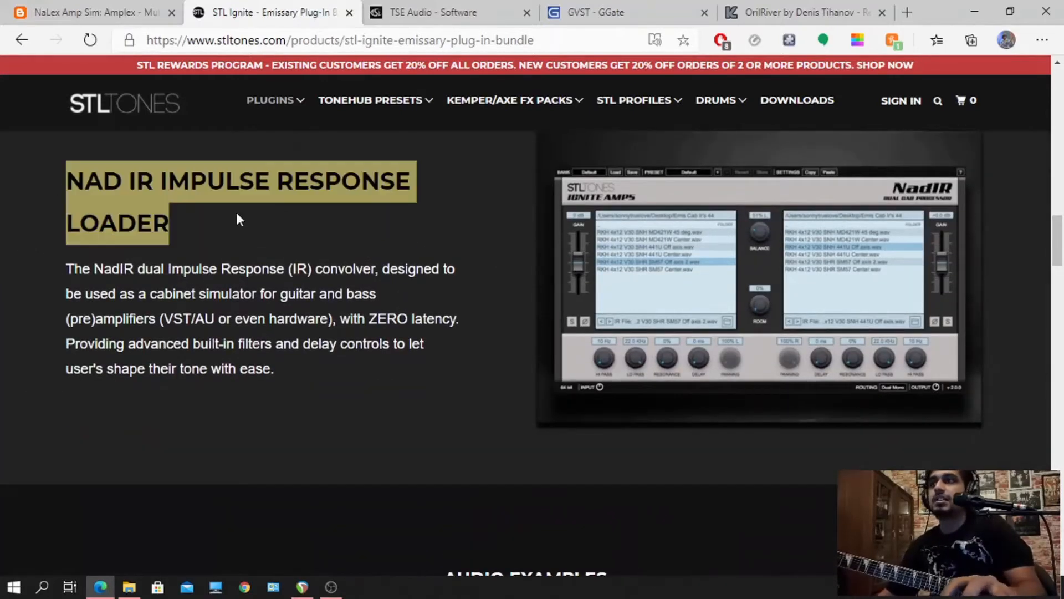
{"action": "left_click", "coordinate": [254, 241]}
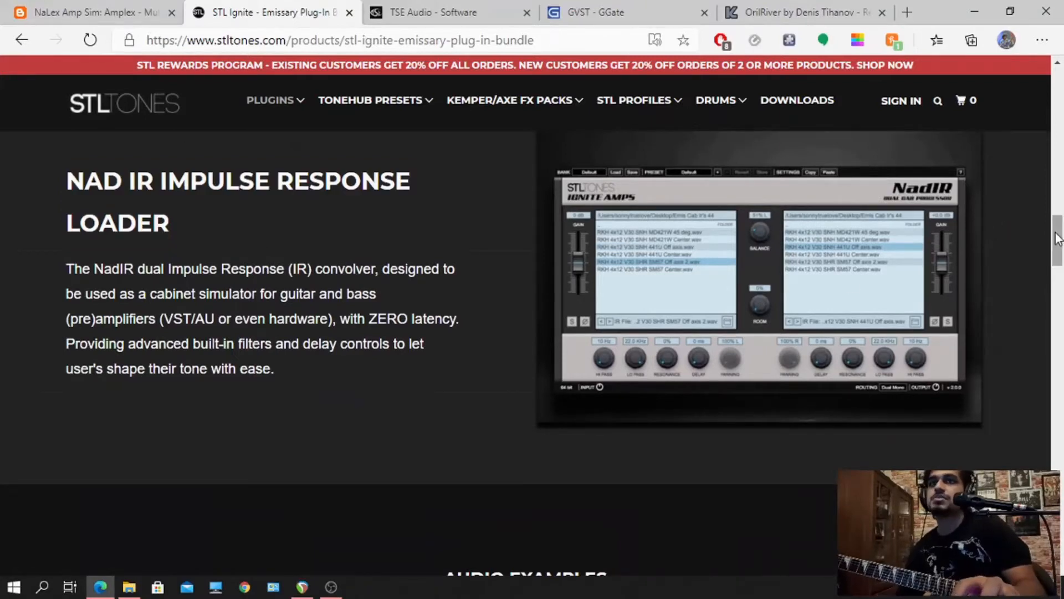
{"action": "left_click_drag", "start_coordinate": [1059, 239], "coordinate": [1060, 463]}
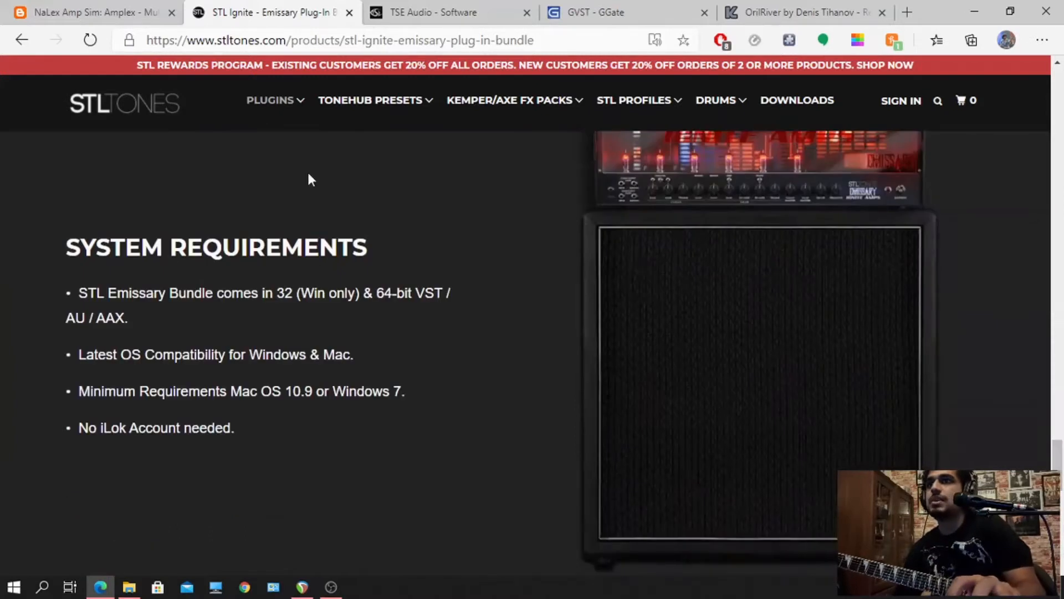
{"action": "left_click", "coordinate": [348, 13]}
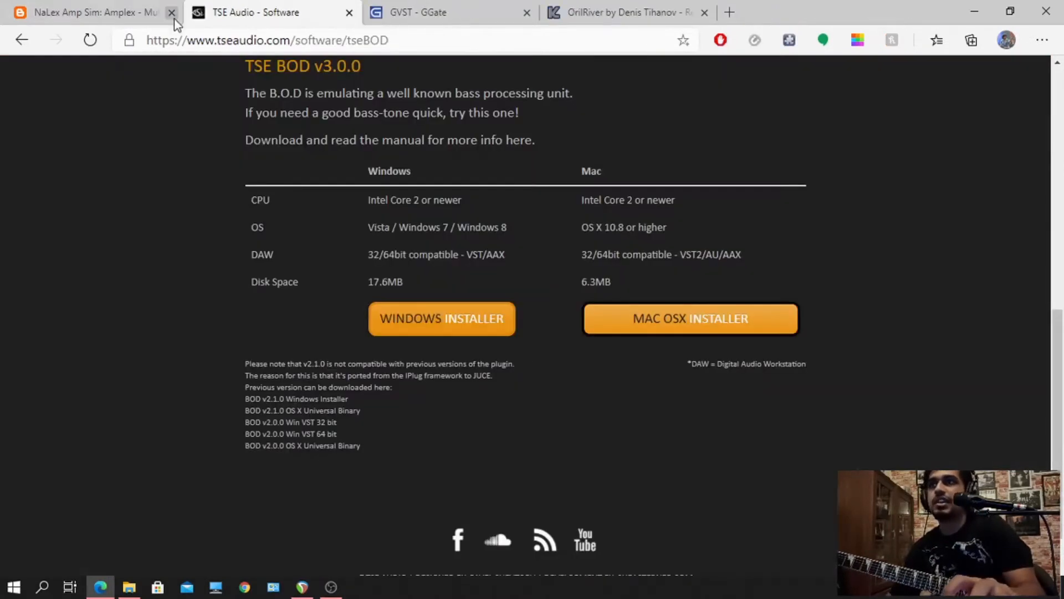
- Switch back to REAPER and reopen the NadIR cabinet plug-in from track 2's effects chain
{"action": "left_click", "coordinate": [1029, 7]}
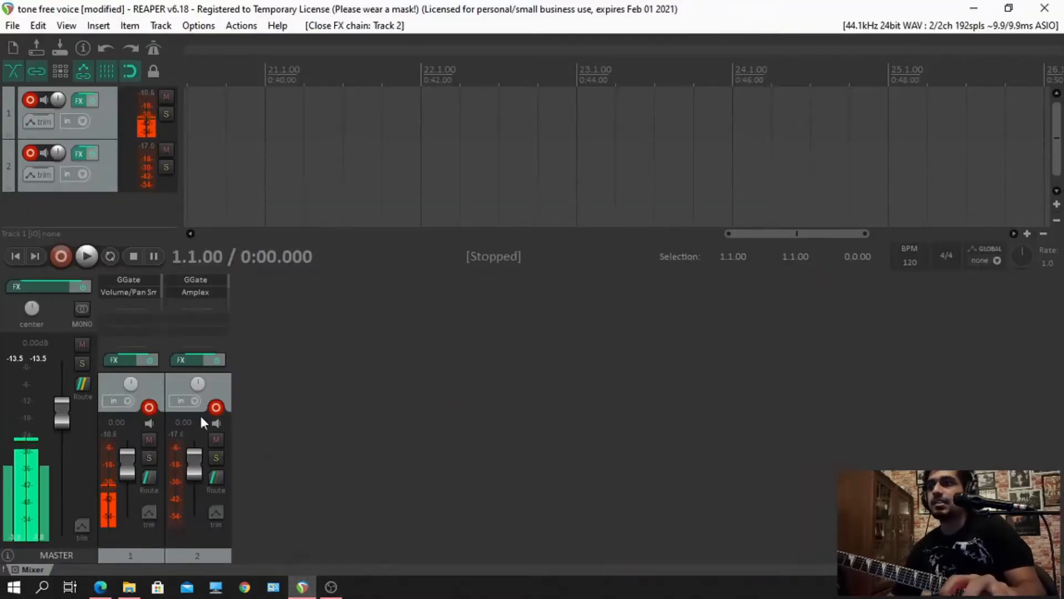
{"action": "left_click", "coordinate": [191, 361]}
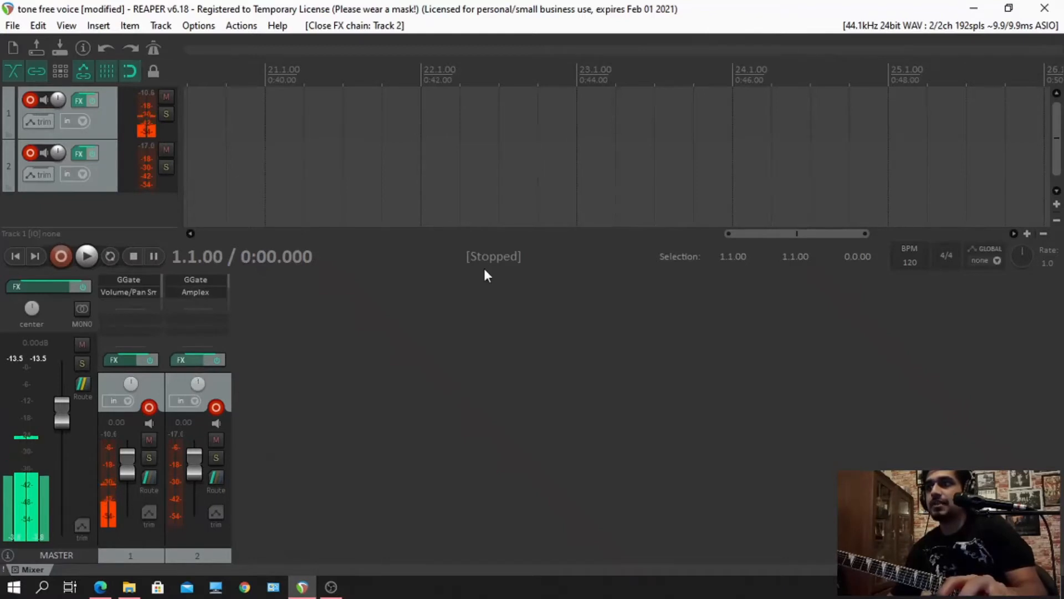
{"action": "left_click_drag", "start_coordinate": [661, 100], "coordinate": [661, 95]}
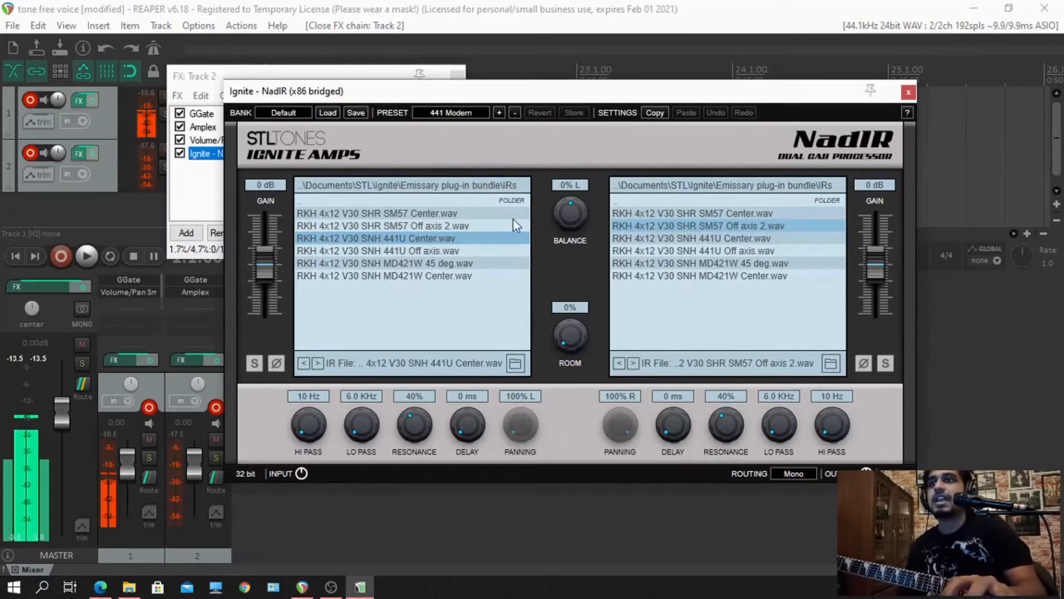
- Keep NadIR's 441 Modern preset, set its balance to 41% R, and toggle track 1's mute to audition the cabinet
{"action": "mouse_move", "coordinate": [561, 207]}
{"action": "left_mouse_down"}
{"action": "mouse_move", "coordinate": [562, 198]}
{"action": "mouse_move", "coordinate": [563, 216]}
{"action": "left_mouse_up"}
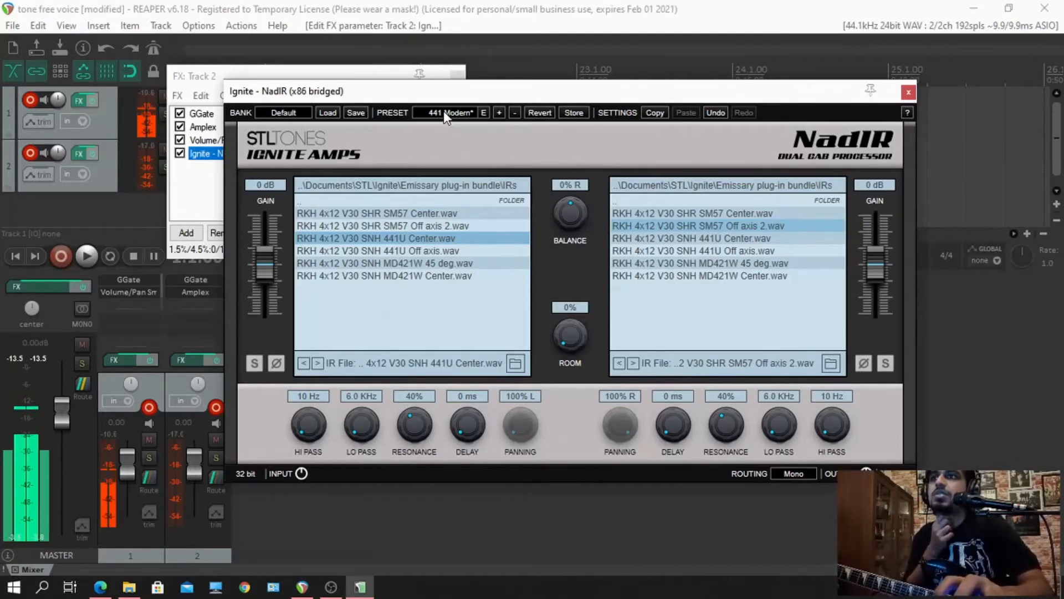
{"action": "left_click", "coordinate": [459, 114]}
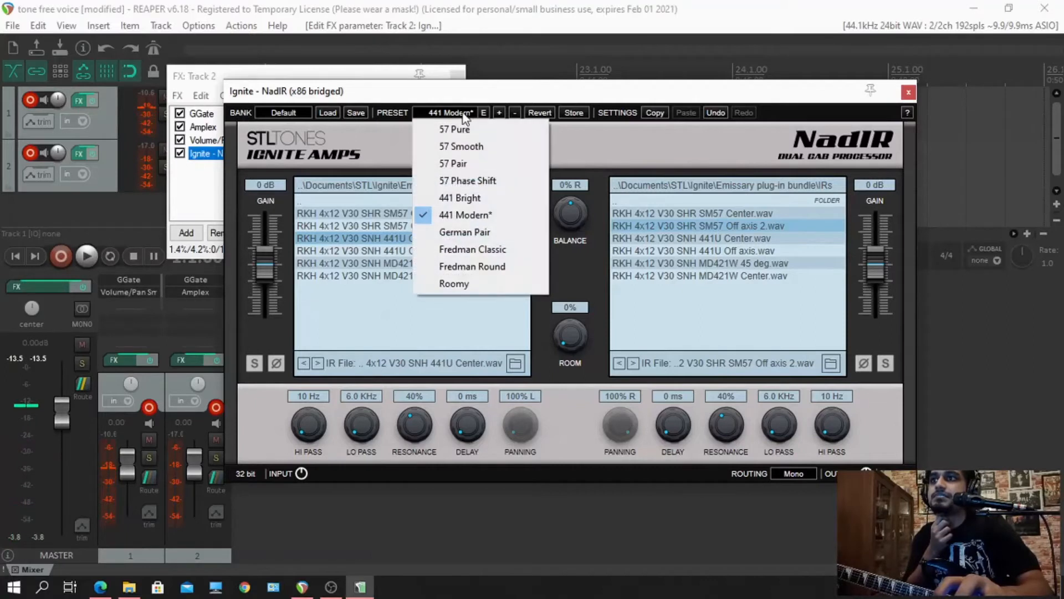
{"action": "left_click", "coordinate": [473, 216]}
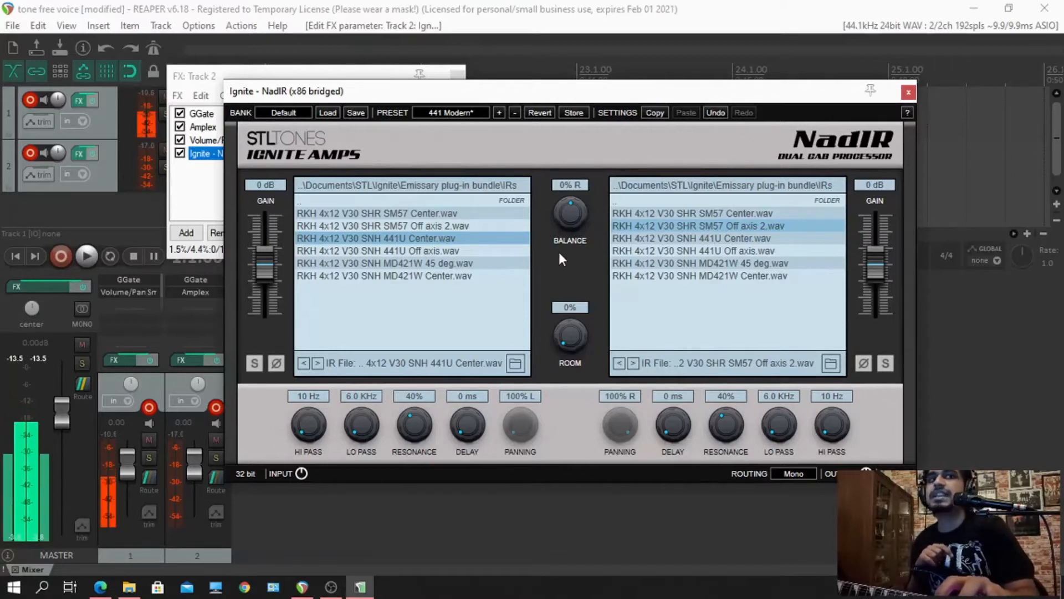
{"action": "left_click_drag", "start_coordinate": [557, 221], "coordinate": [561, 188]}
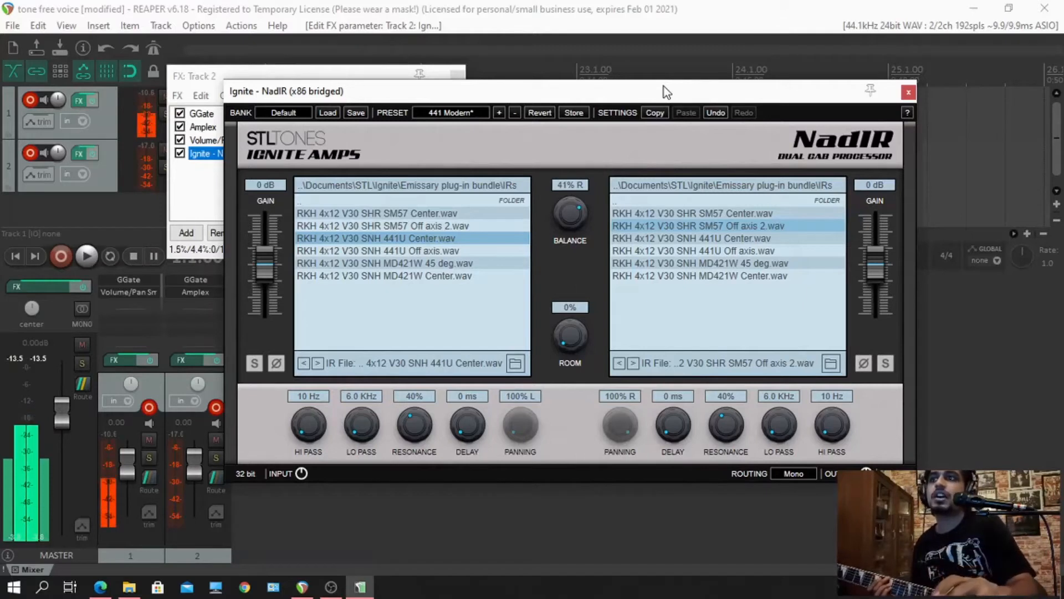
{"action": "left_click", "coordinate": [149, 439]}
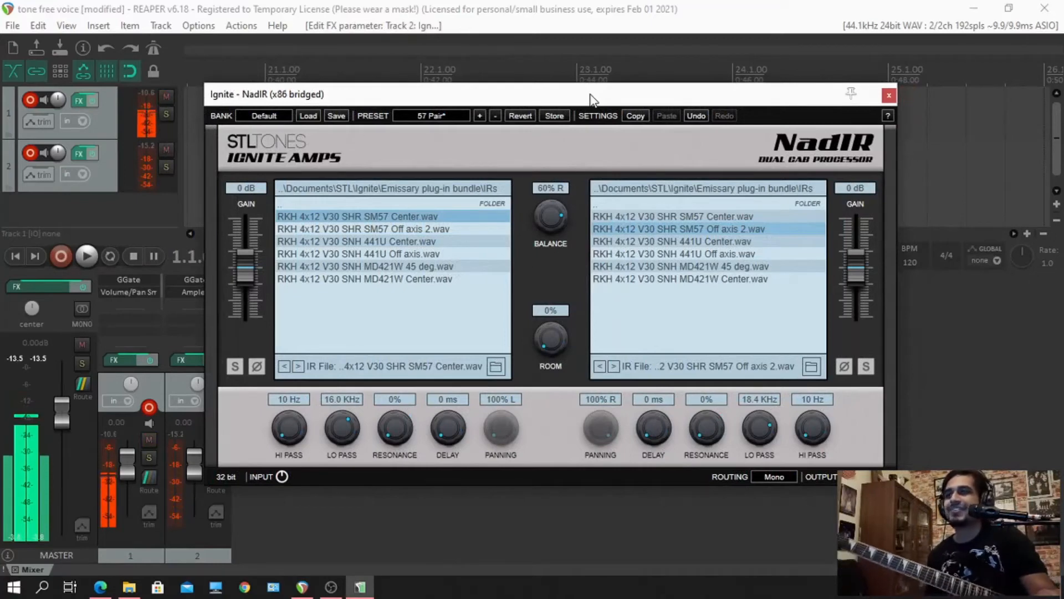
- Look through NadIR's cabinet presets, keeping 57 Pair, and toggle track 1's mute to audition the sound
{"action": "left_click", "coordinate": [447, 117]}
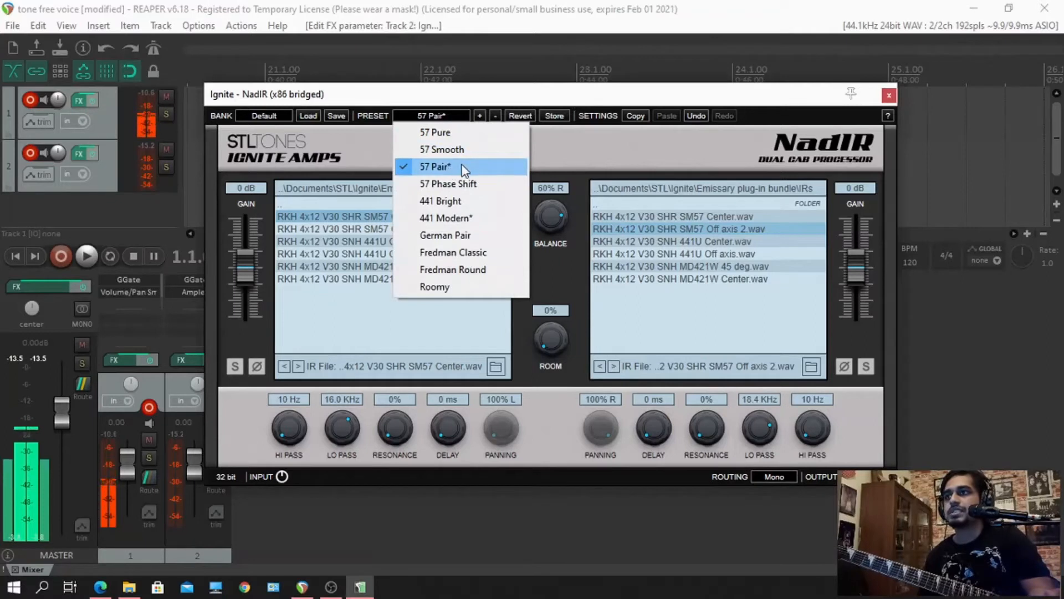
{"action": "left_click", "coordinate": [577, 166]}
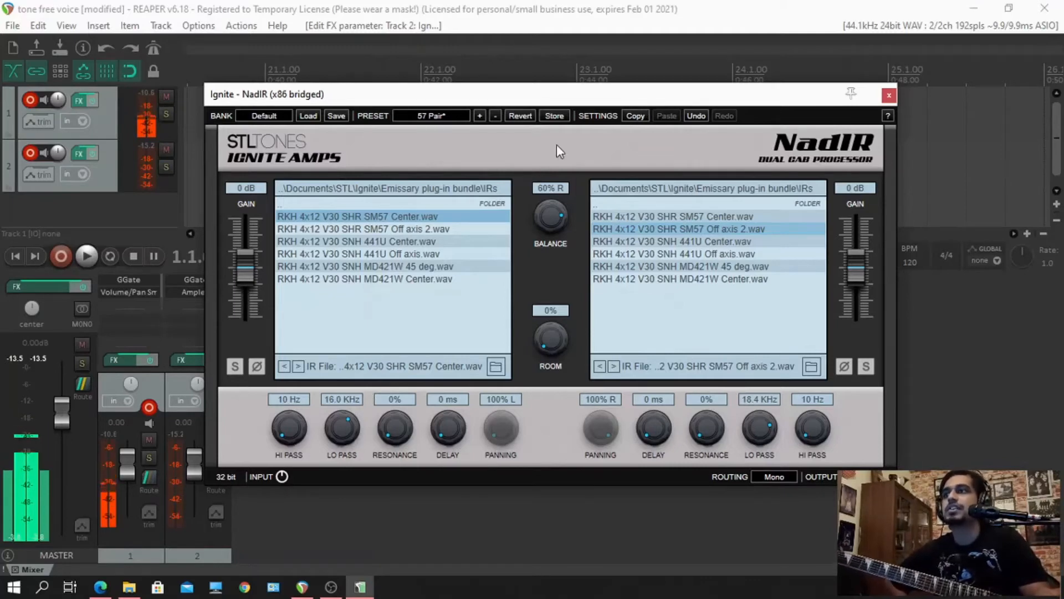
{"action": "left_click", "coordinate": [150, 438]}
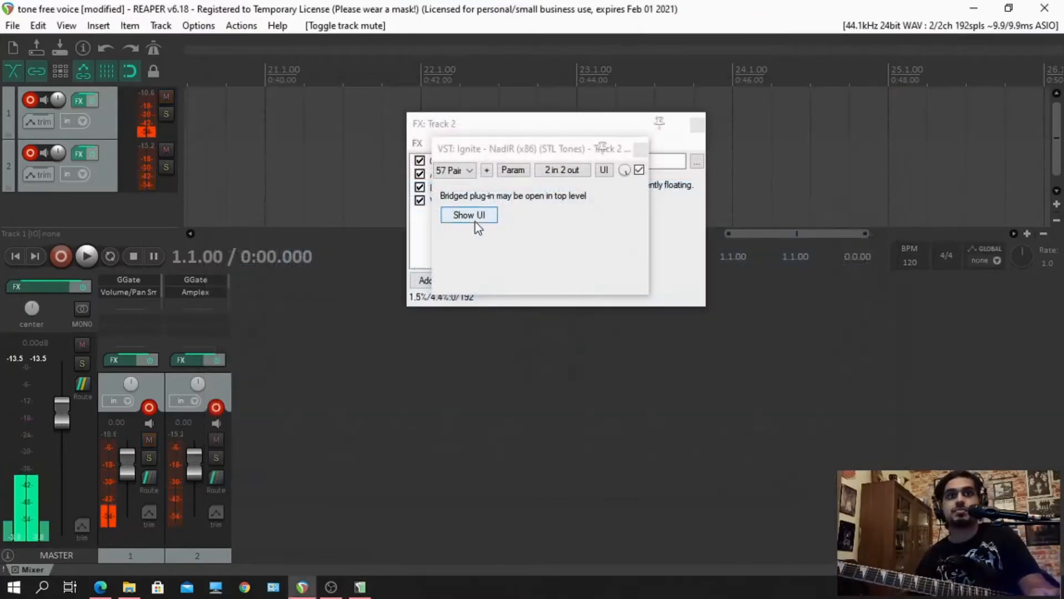
- Close NadIR's bridge window and its floating interface, leaving track 2's effects chain open
{"action": "left_click", "coordinate": [494, 147]}
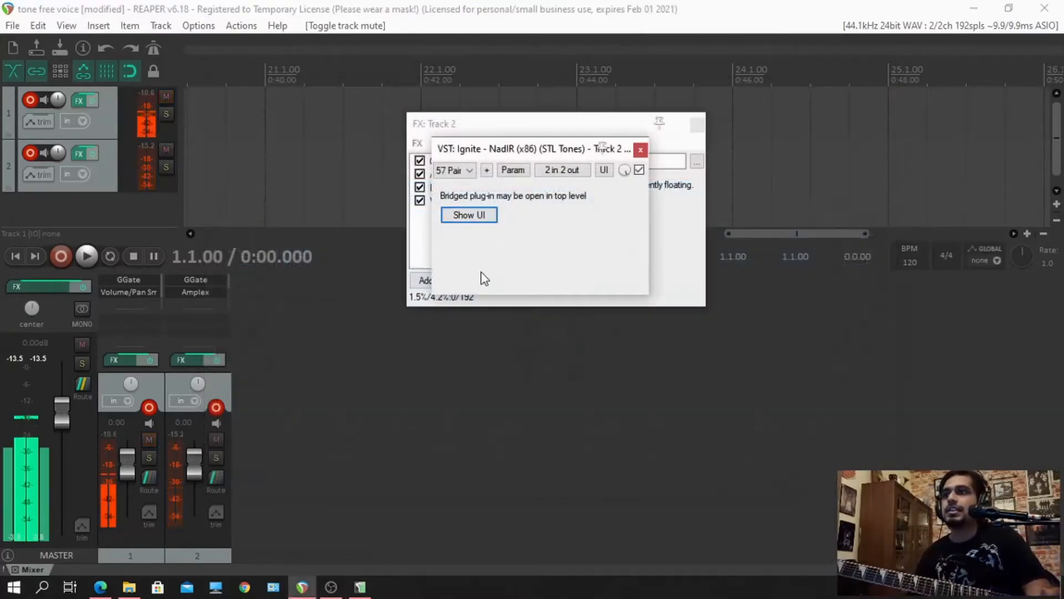
{"action": "left_click", "coordinate": [640, 151]}
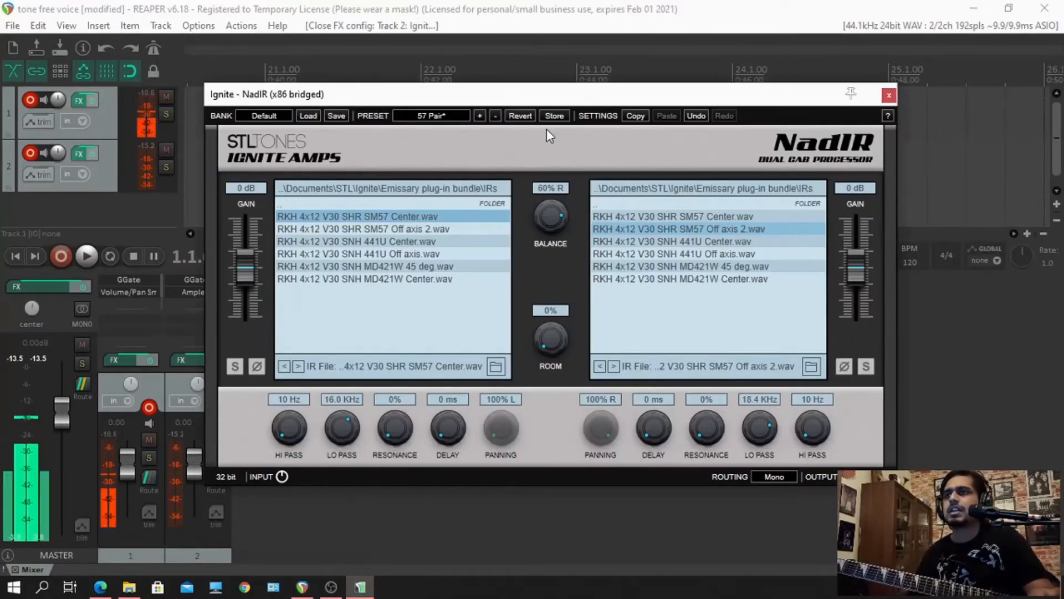
{"action": "left_click", "coordinate": [888, 96]}
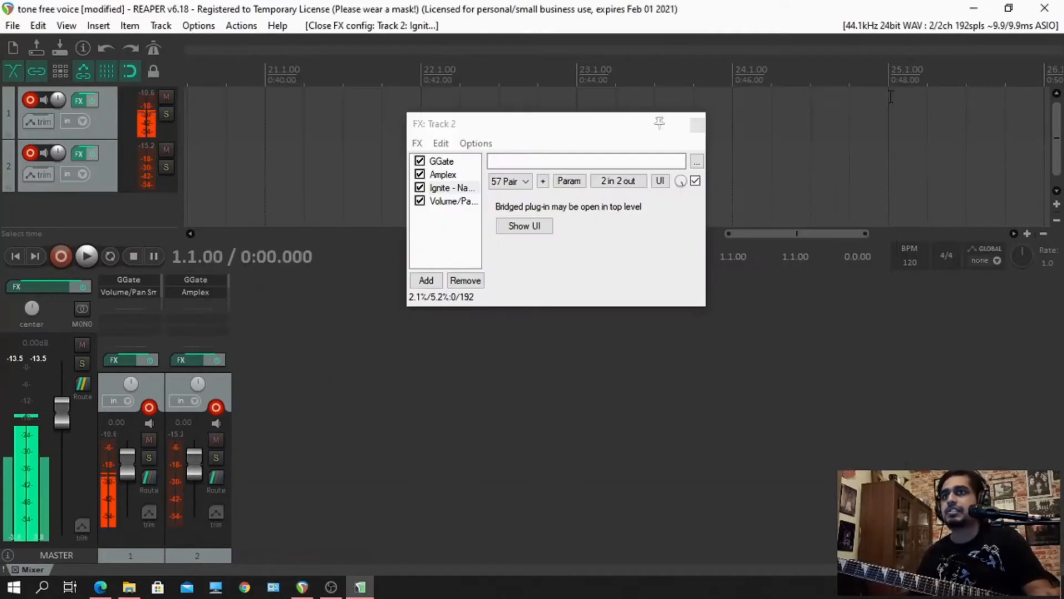
- Add the OrilRiver VST reverb to track 2's effects chain and move it between NadIR and the Volume/Pan Smoother
{"action": "left_click", "coordinate": [470, 236]}
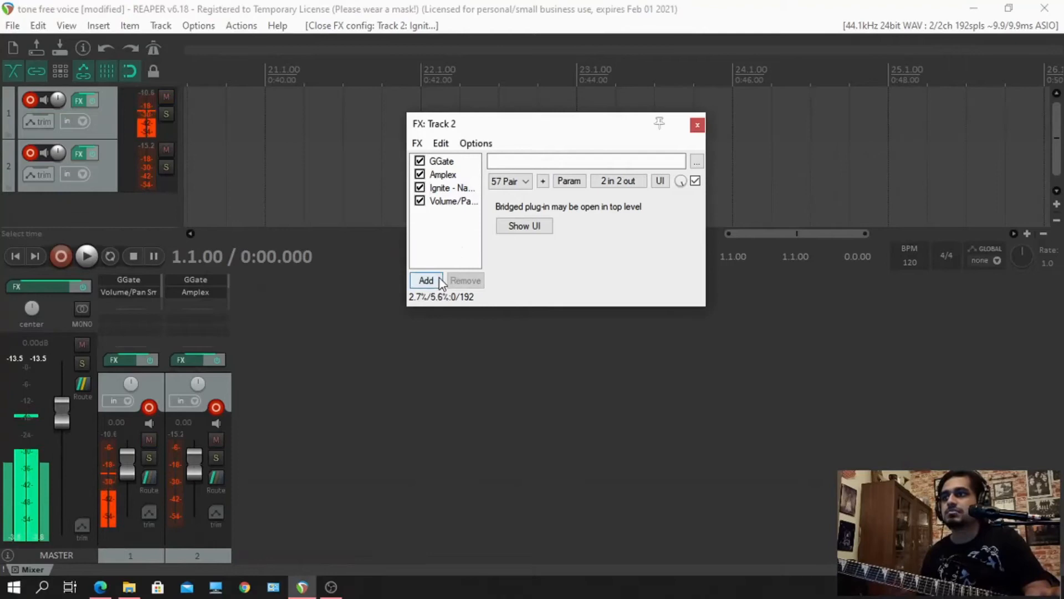
{"action": "left_click", "coordinate": [440, 278]}
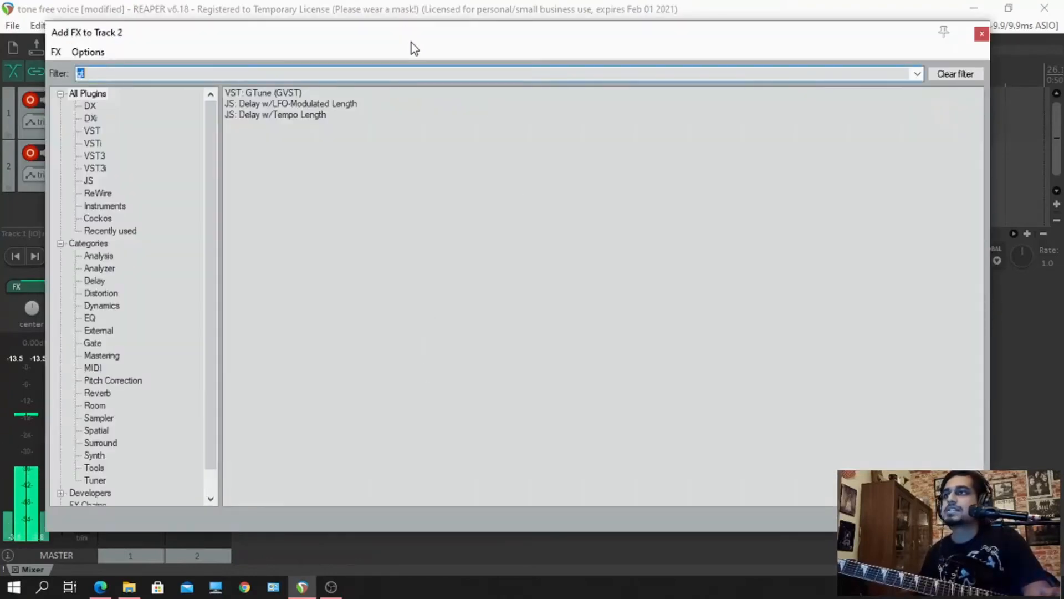
{"action": "type", "text": "oril"}
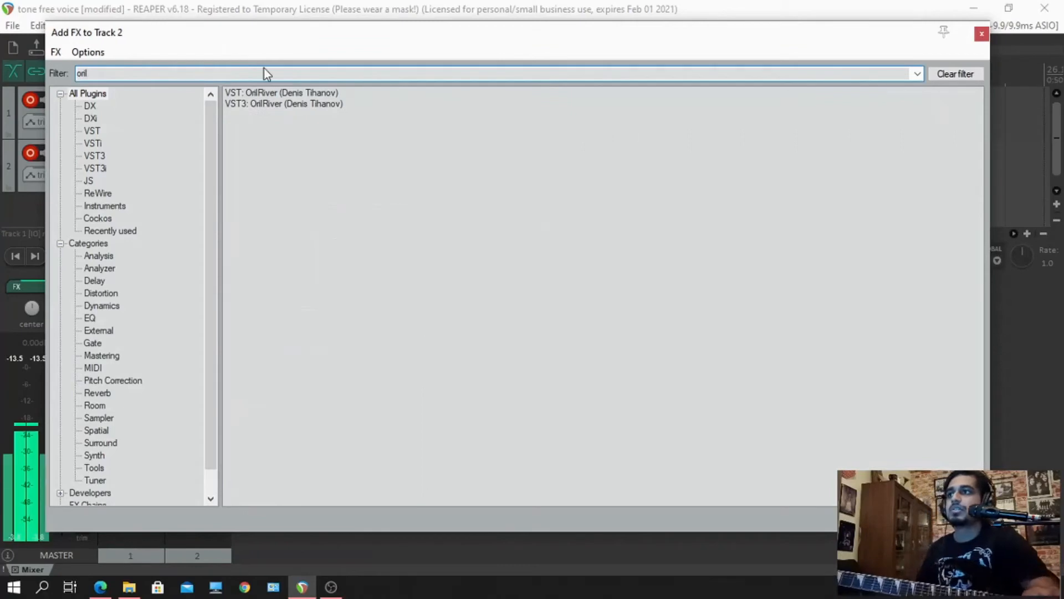
{"action": "double_click", "coordinate": [275, 93]}
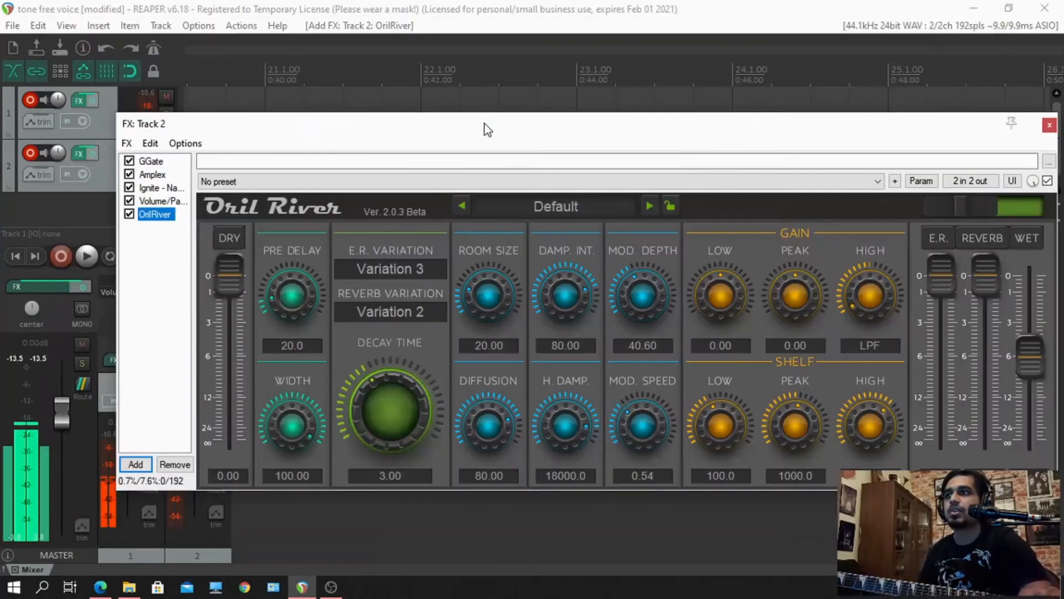
{"action": "left_click_drag", "start_coordinate": [484, 124], "coordinate": [451, 86]}
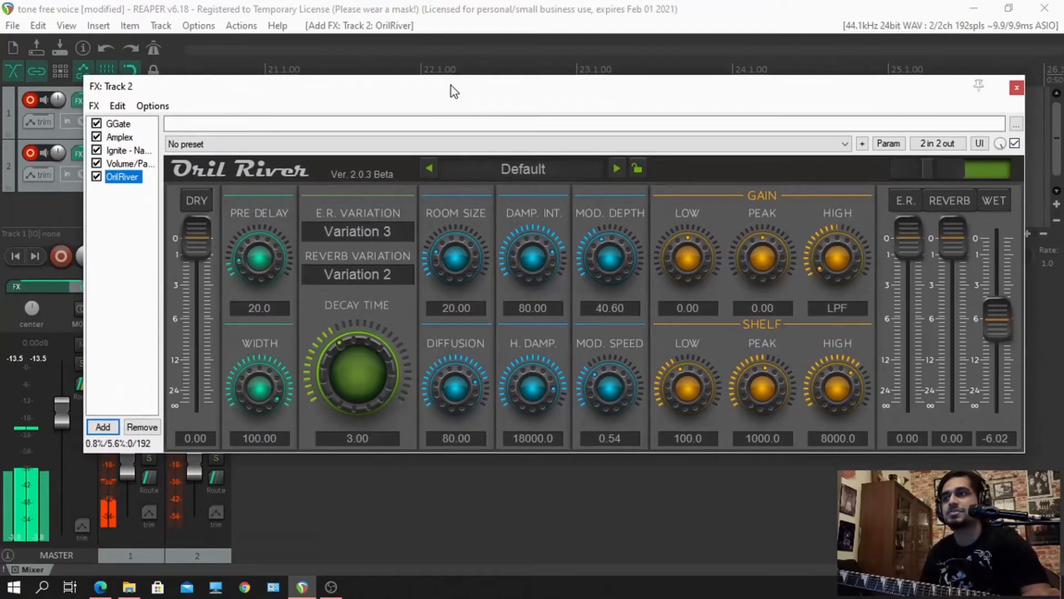
{"action": "key", "text": "alt+Up"}
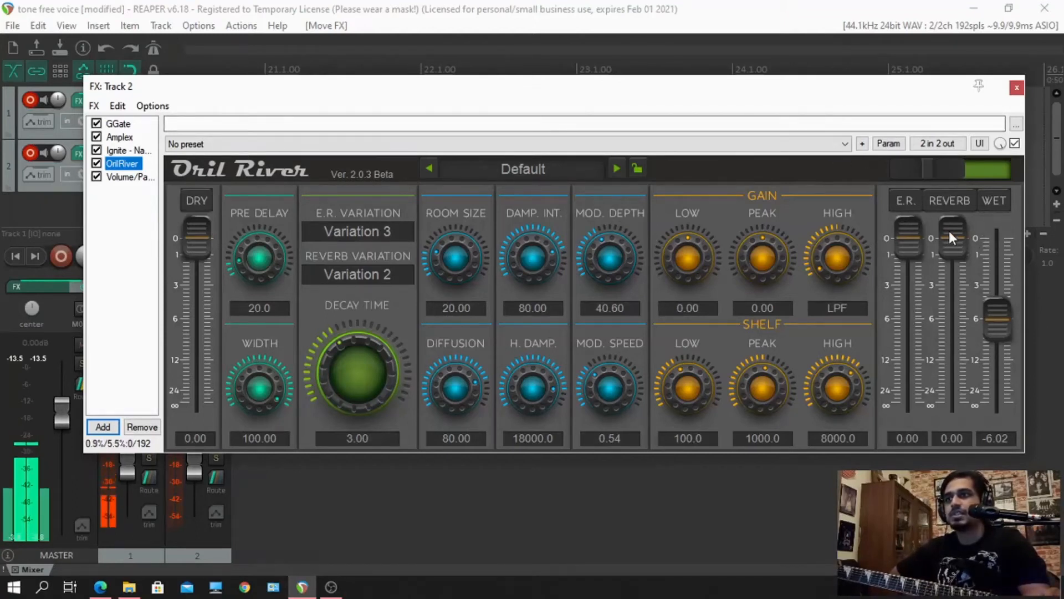
- Keep OrilRiver's Default preset and lower its Reverb level to -7.86 and its E.R. level to -8.60
{"action": "left_click", "coordinate": [541, 171]}
{"action": "scroll", "coordinate": [529, 592], "scroll_direction": "down", "scroll_amount": 3}
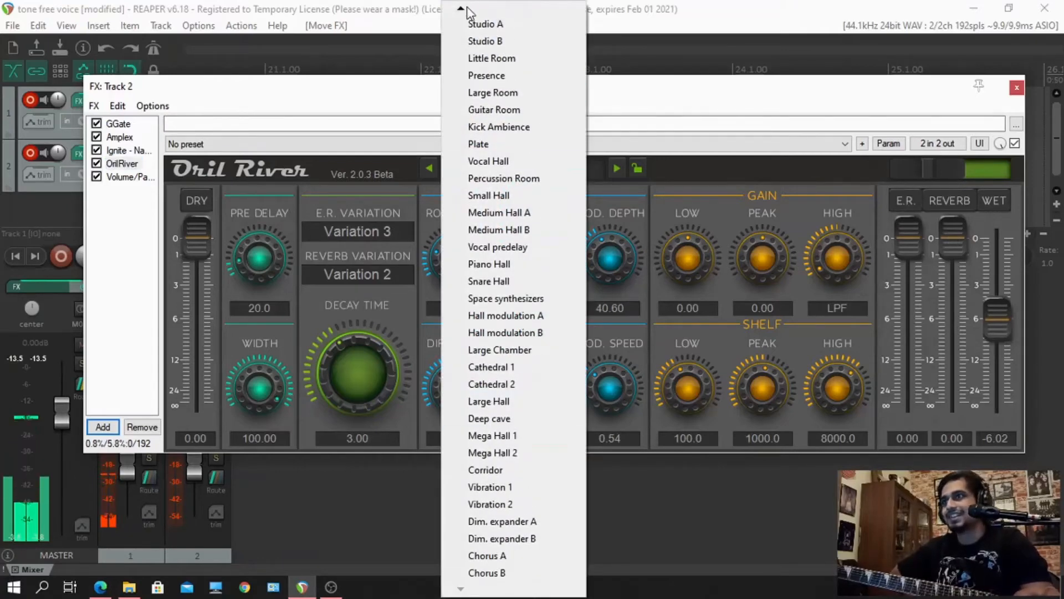
{"action": "scroll", "coordinate": [475, 7], "scroll_direction": "up", "scroll_amount": 3}
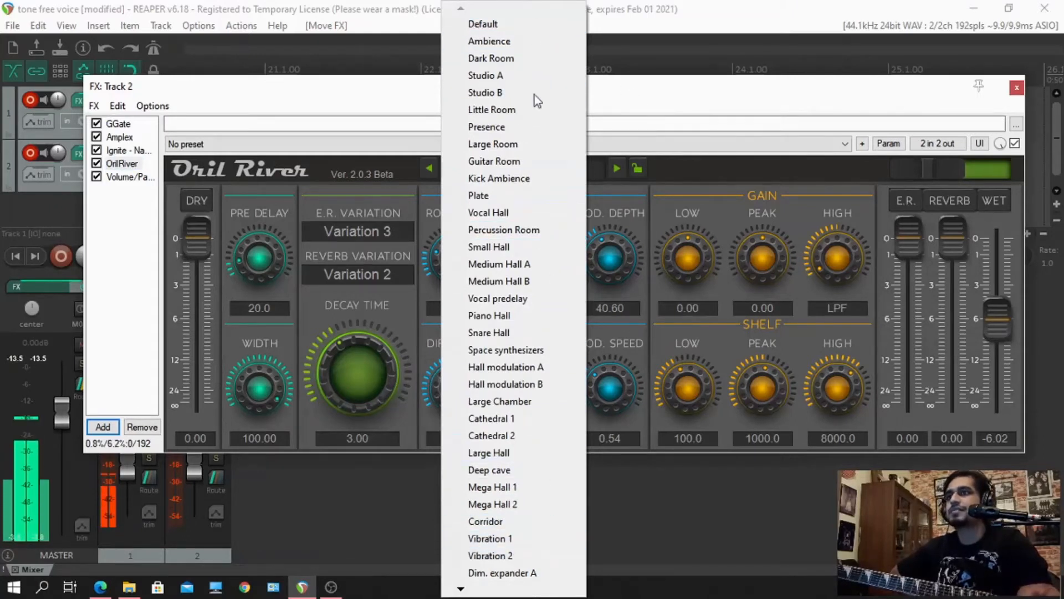
{"action": "left_click", "coordinate": [709, 92]}
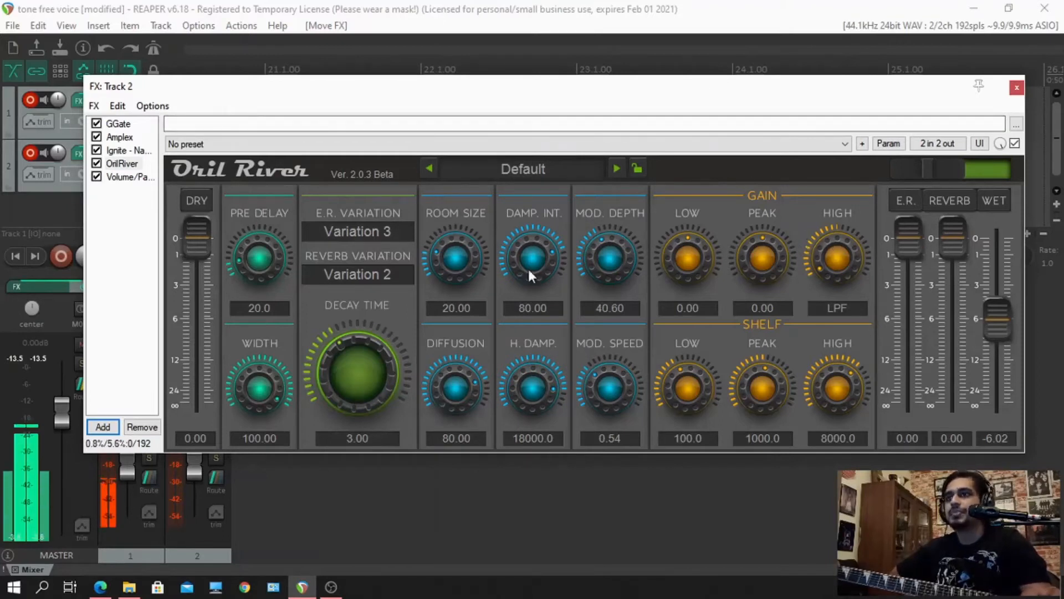
{"action": "left_click_drag", "start_coordinate": [949, 252], "coordinate": [951, 336]}
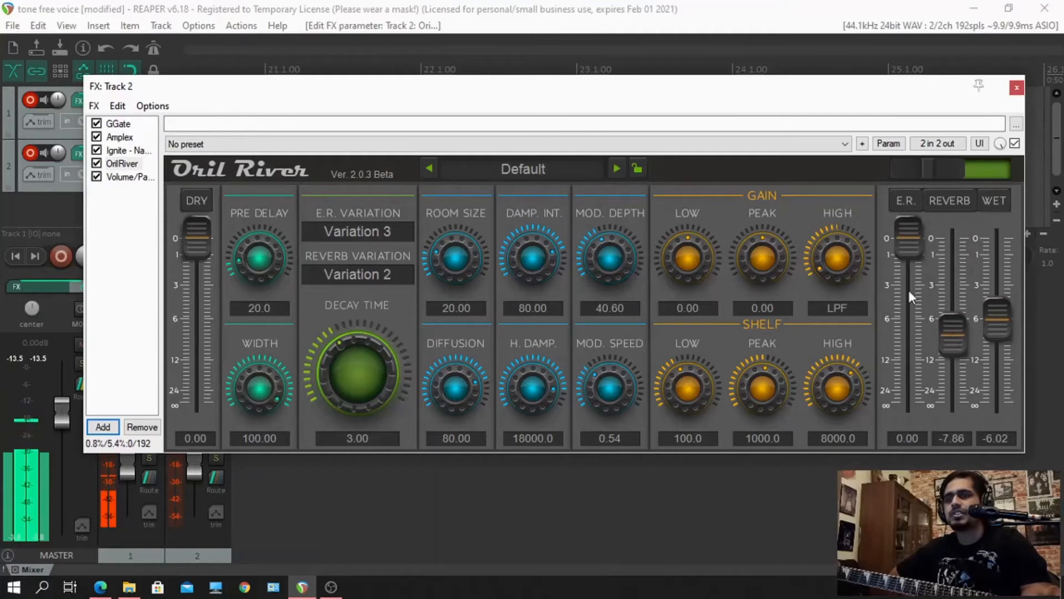
{"action": "left_click_drag", "start_coordinate": [908, 239], "coordinate": [904, 341]}
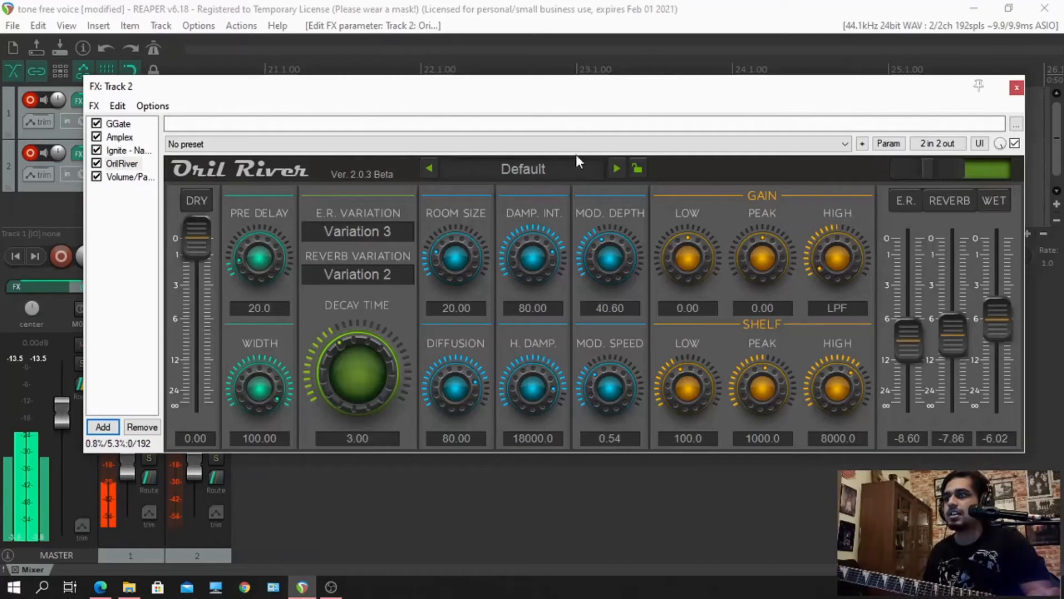
- Toggle track 1's mute to audition the reverb setting, and open NadIR from track 2's effects chain
{"action": "left_click_drag", "start_coordinate": [592, 94], "coordinate": [591, 64]}
{"action": "left_click", "coordinate": [150, 439]}
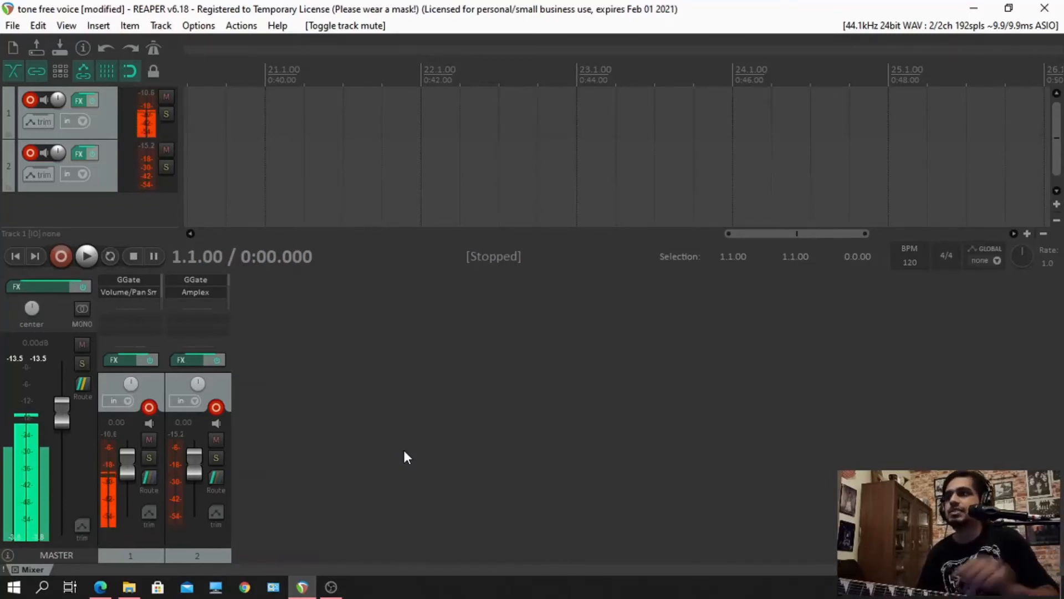
{"action": "left_click", "coordinate": [195, 361]}
{"action": "left_click_drag", "start_coordinate": [435, 54], "coordinate": [478, 87]}
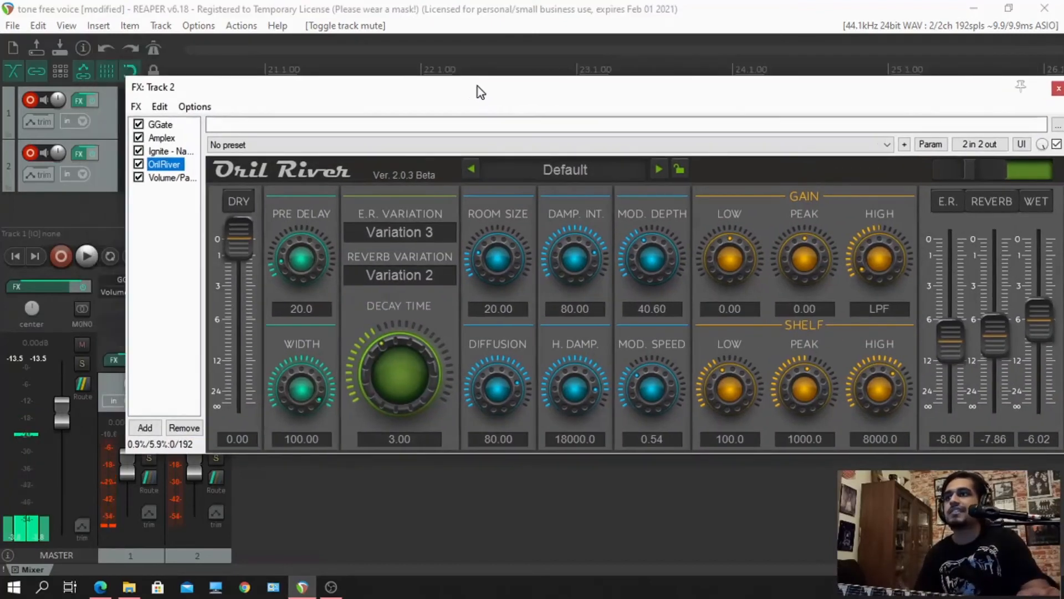
{"action": "left_click", "coordinate": [159, 152]}
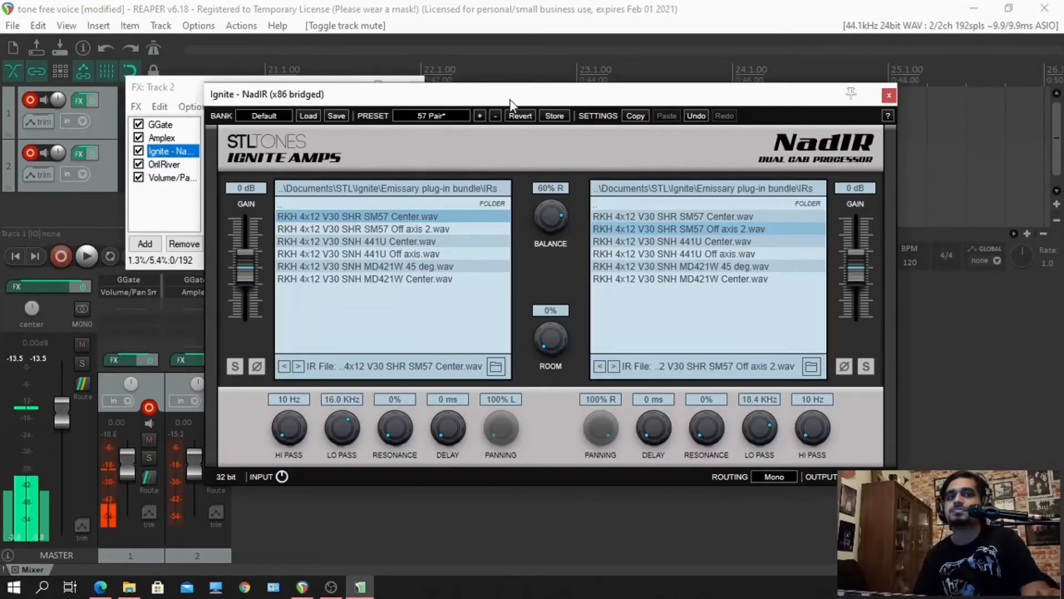
- Load ML-HLWN-II-DJENT-GREEN.wav from ML-Sound-Lab-Cab-Pack-HALLOWEEN-II's 44.1kHz-24bit folder into NadIR's left-channel cabinet
{"action": "left_click", "coordinate": [497, 365]}
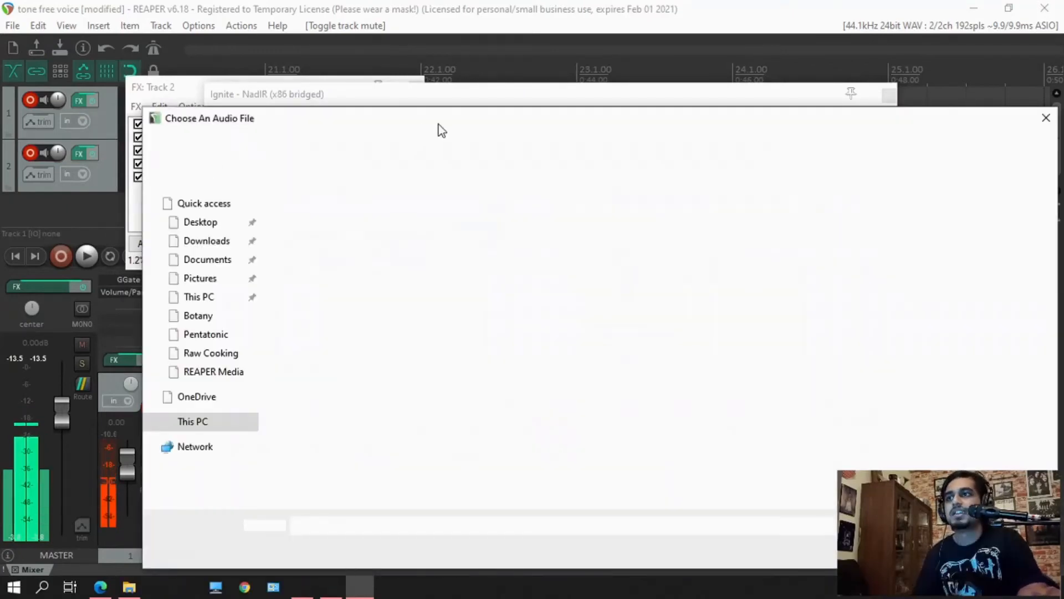
{"action": "left_click_drag", "start_coordinate": [443, 123], "coordinate": [438, 110]}
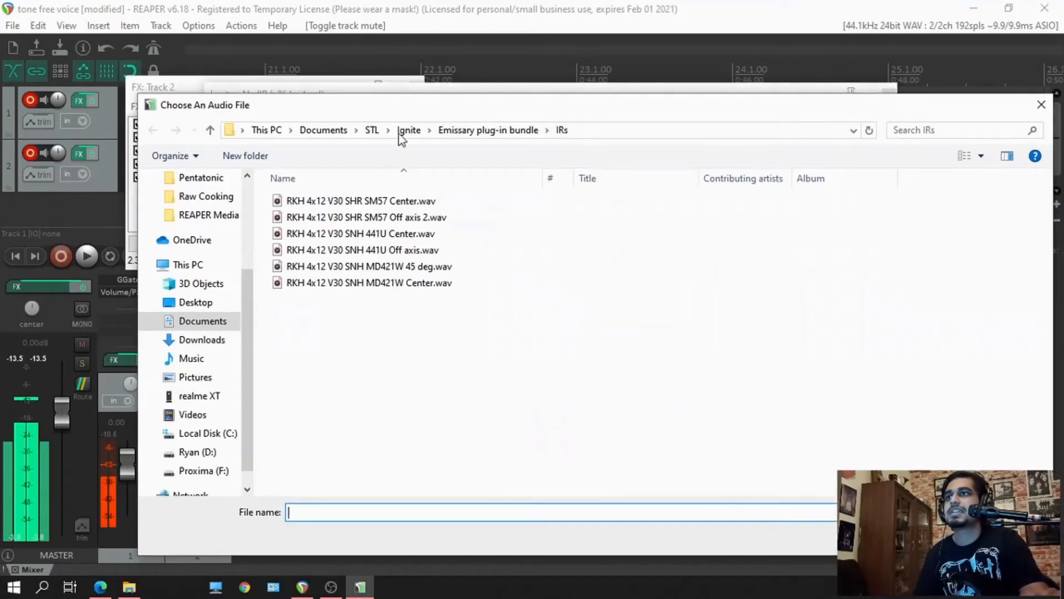
{"action": "left_click", "coordinate": [369, 129]}
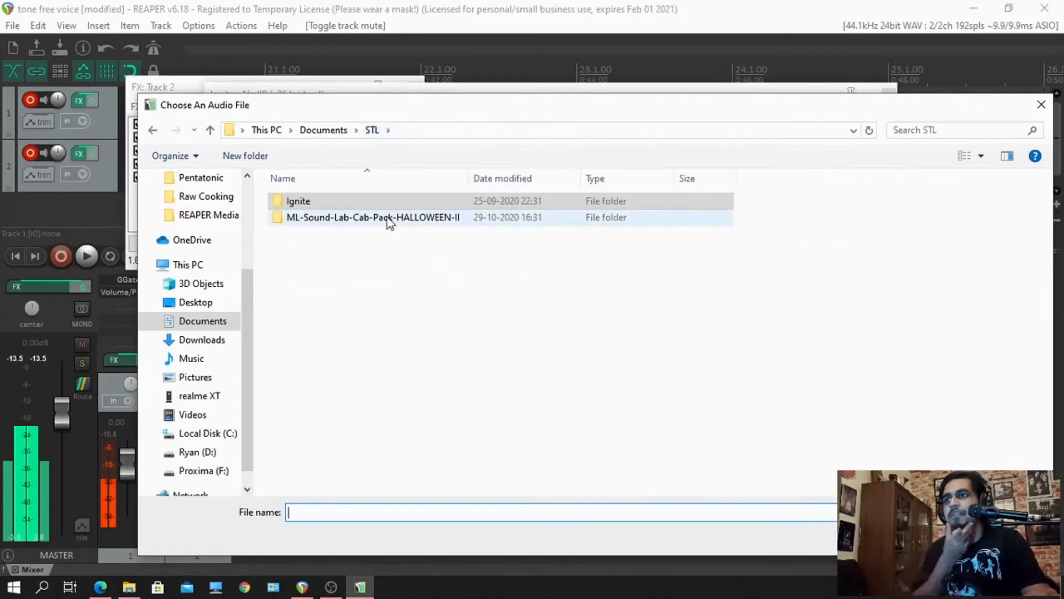
{"action": "double_click", "coordinate": [387, 218]}
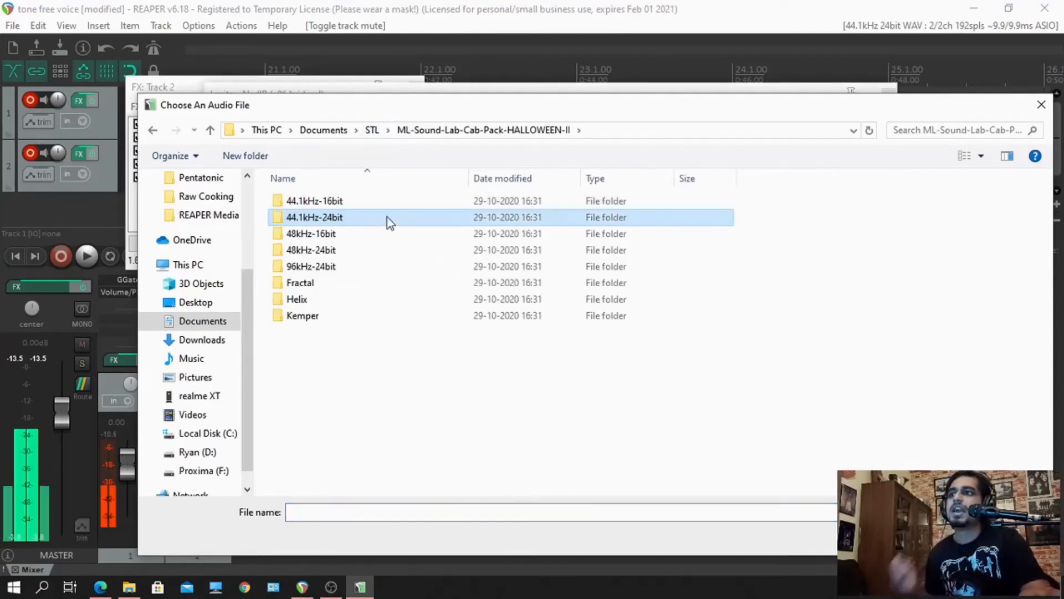
{"action": "double_click", "coordinate": [387, 218]}
{"action": "double_click", "coordinate": [386, 217]}
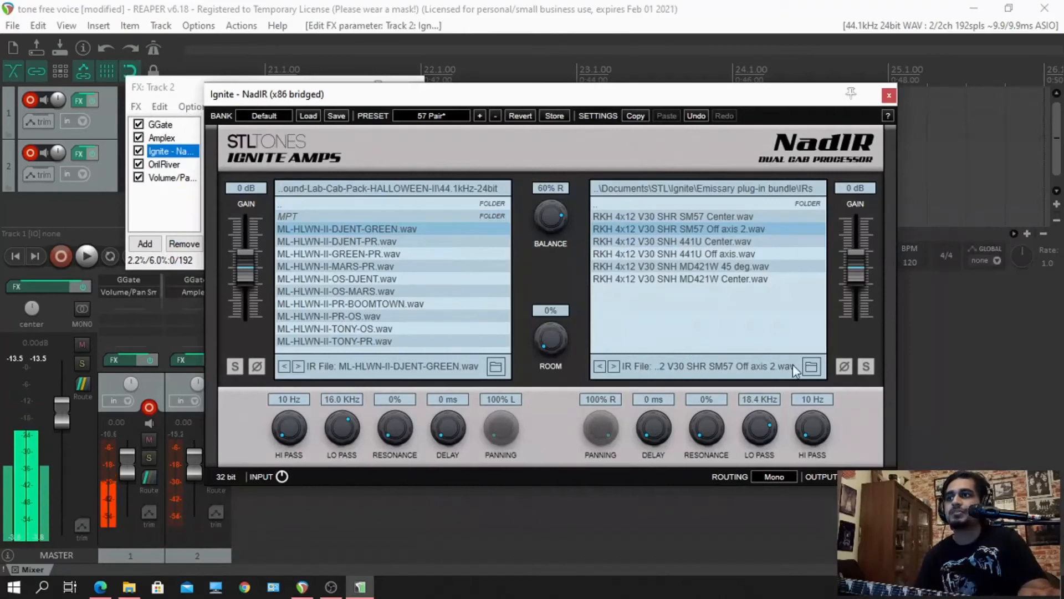
- Load ML-HLWN-II-OS-MARS.wav from the same 44.1kHz-24bit cabinet folder into NadIR's right-channel cabinet
{"action": "left_click", "coordinate": [807, 371]}
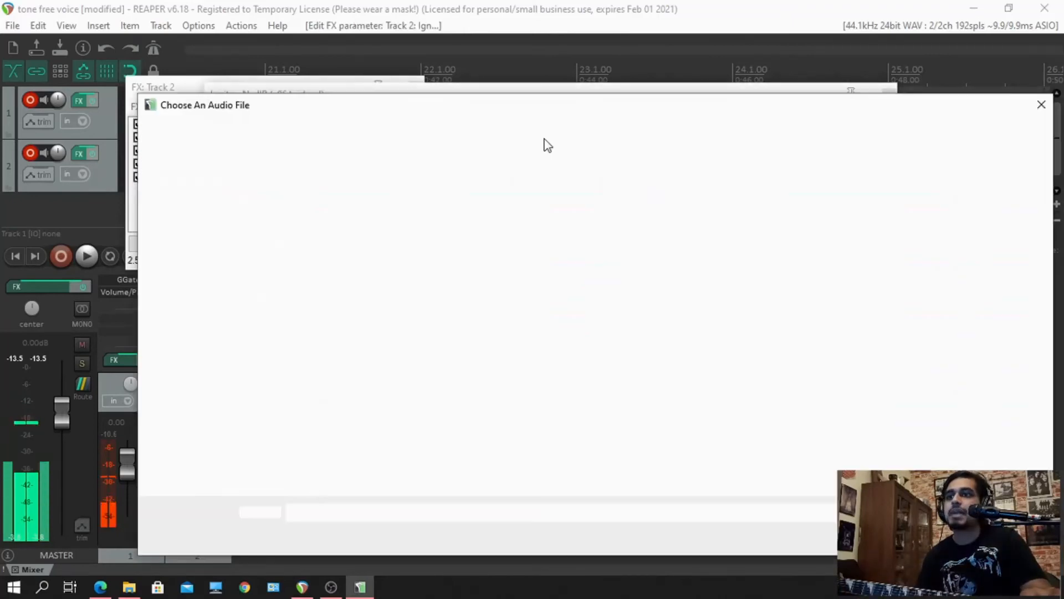
{"action": "left_click_drag", "start_coordinate": [514, 108], "coordinate": [471, 83]}
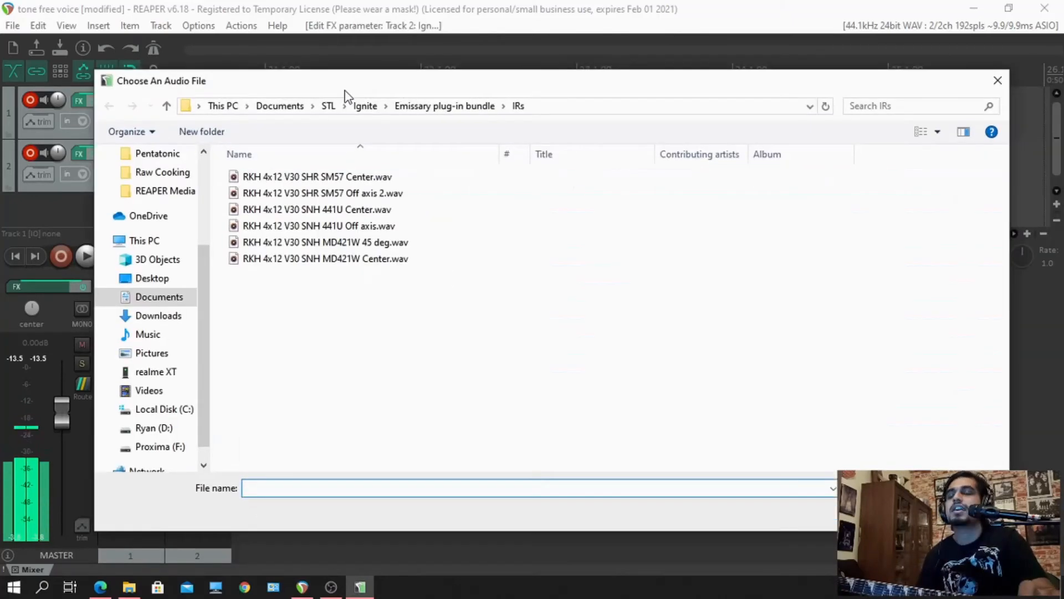
{"action": "left_click", "coordinate": [327, 107]}
{"action": "double_click", "coordinate": [397, 197]}
{"action": "double_click", "coordinate": [378, 193]}
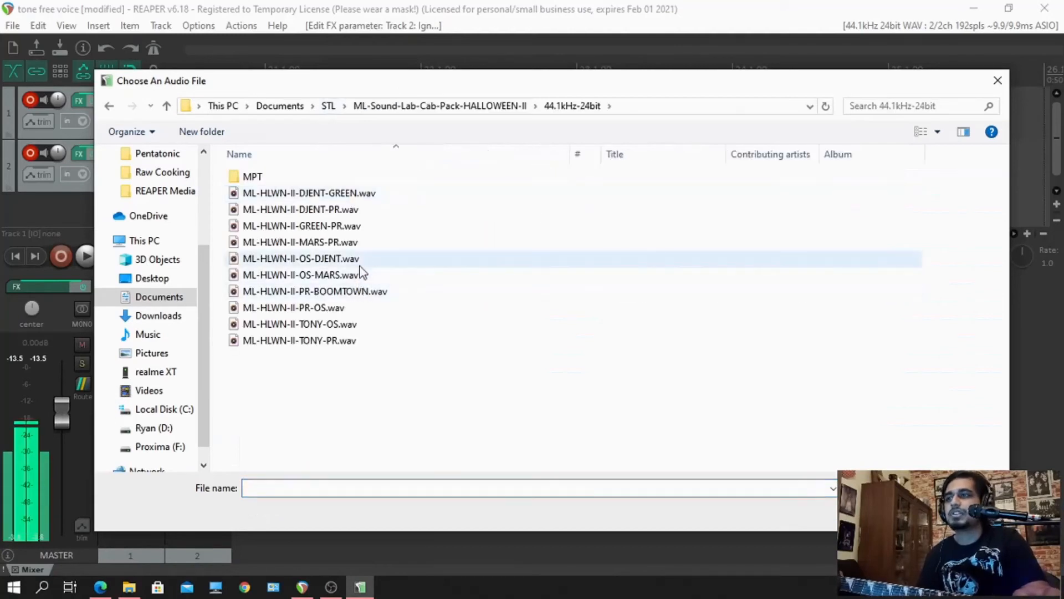
{"action": "left_click", "coordinate": [364, 275]}
{"action": "key", "text": "Return"}
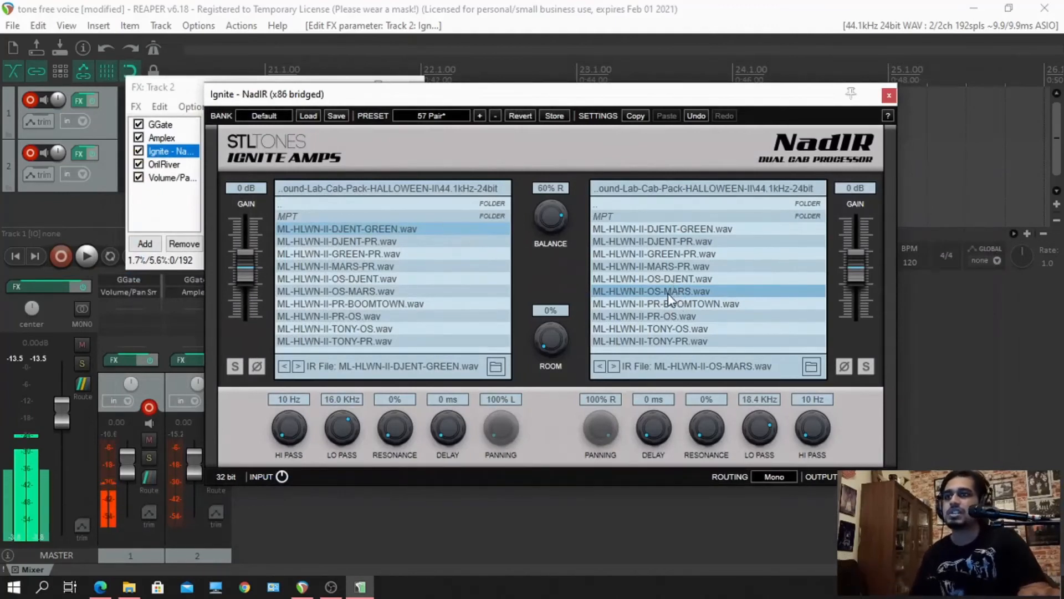
- Set NadIR's Balance to 30% L, close the effects windows and toggle track 1's mute to audition the cabinet blend
{"action": "left_click_drag", "start_coordinate": [564, 206], "coordinate": [541, 275]}
{"action": "left_click_drag", "start_coordinate": [543, 311], "coordinate": [533, 288]}
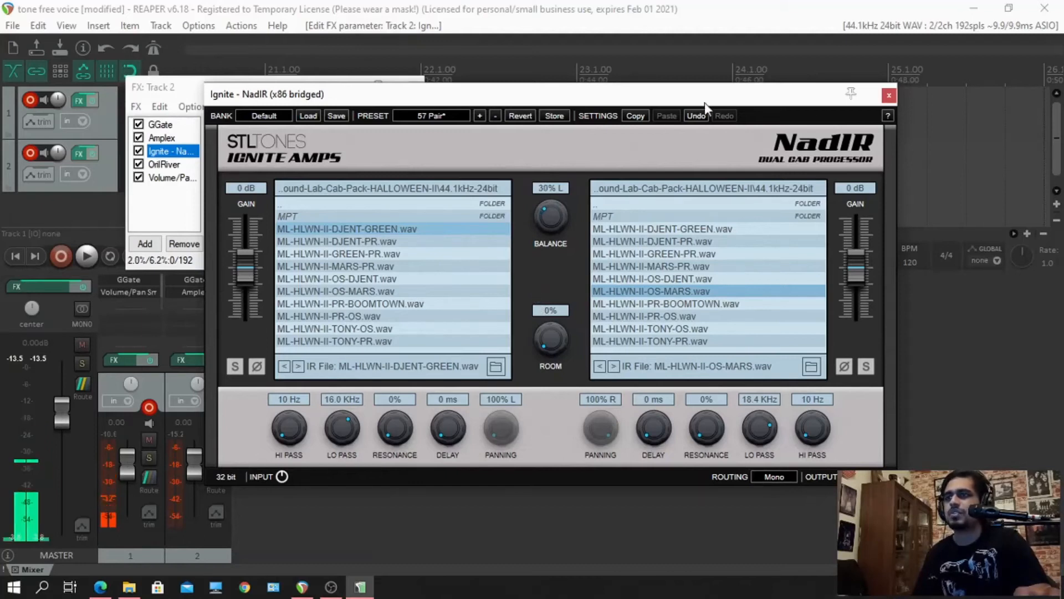
{"action": "left_click", "coordinate": [888, 96]}
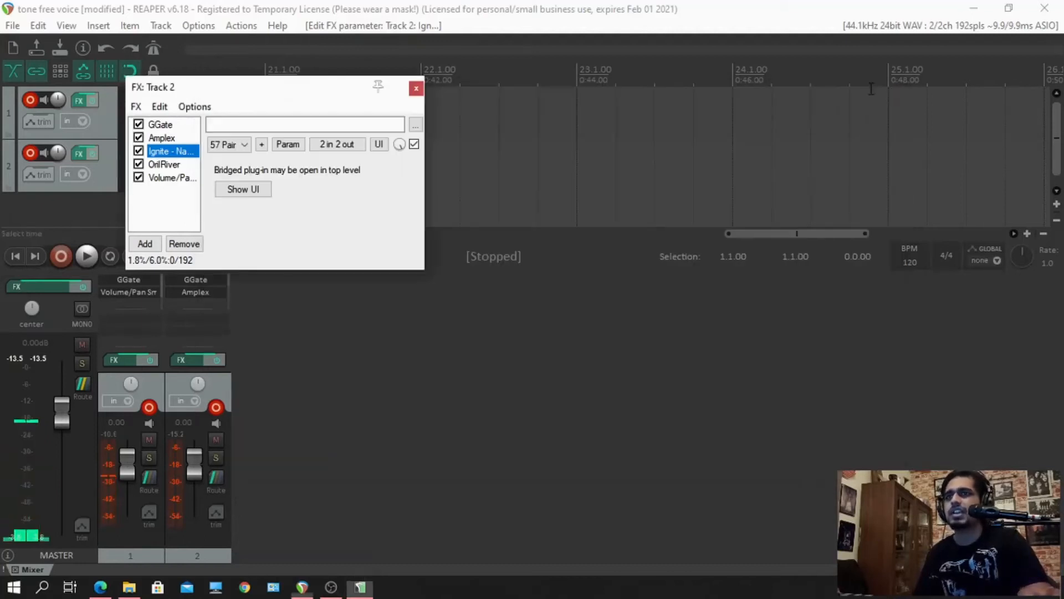
{"action": "left_click", "coordinate": [420, 91]}
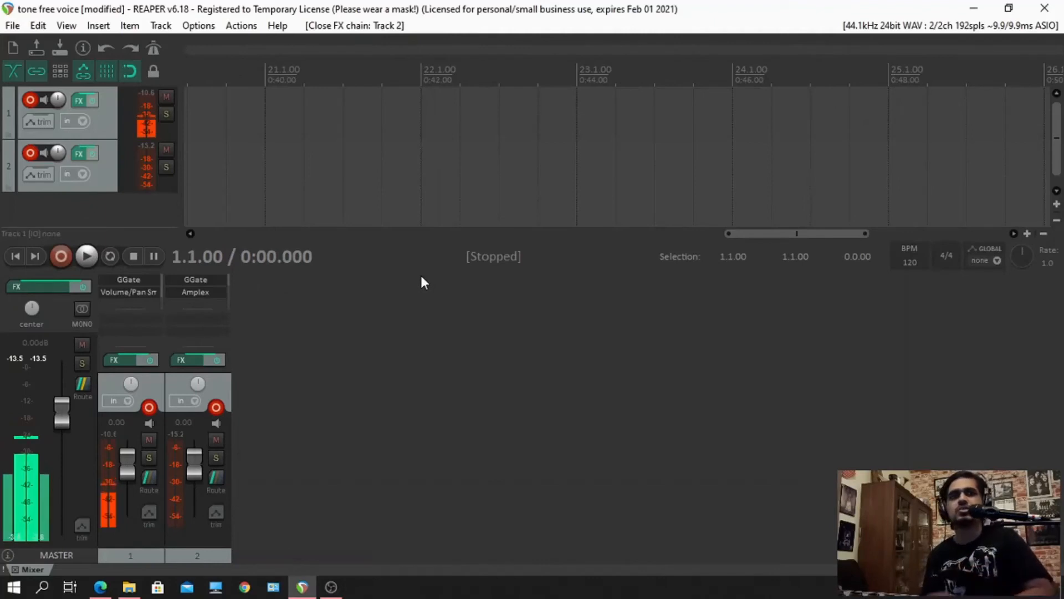
{"action": "left_click", "coordinate": [156, 438]}
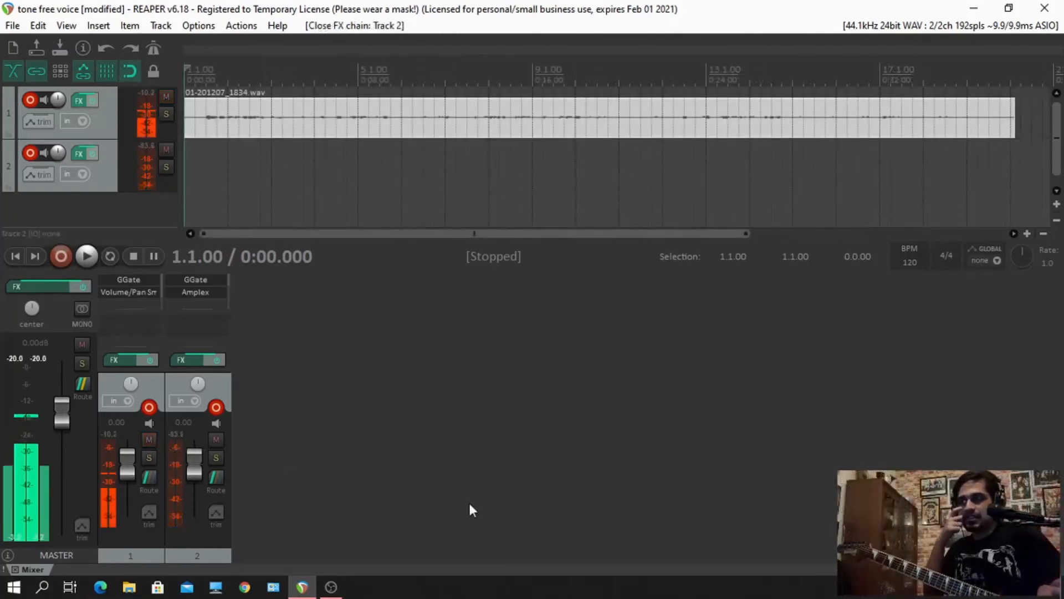
- Reopen track 2's effects chain without NadIR's floating interface and add the TSE 808 v2.0 overdrive to it
{"action": "left_click", "coordinate": [192, 361]}
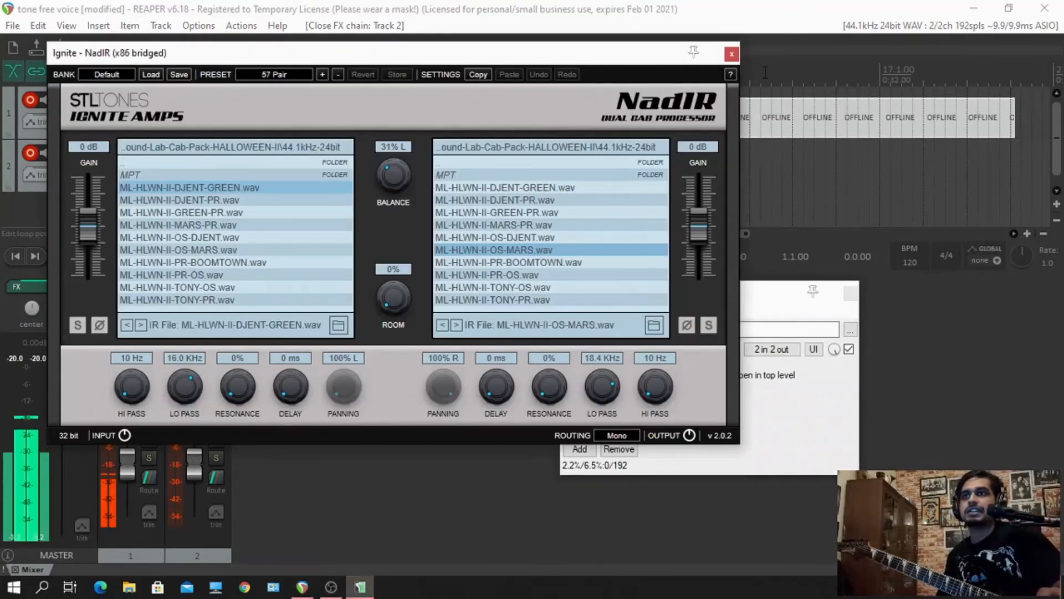
{"action": "left_click", "coordinate": [731, 54]}
{"action": "left_click_drag", "start_coordinate": [718, 291], "coordinate": [605, 190]}
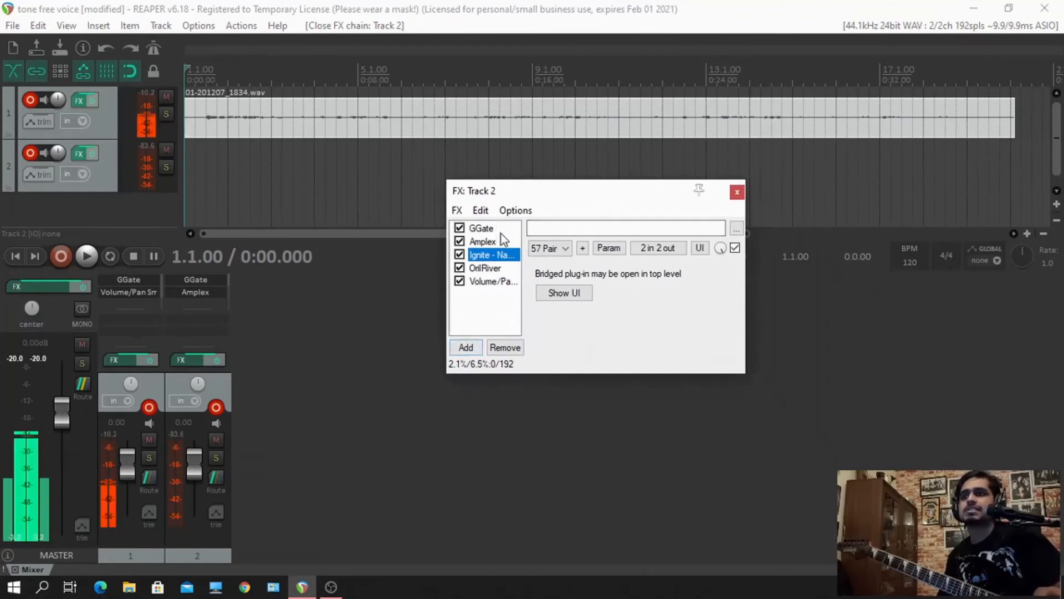
{"action": "left_click", "coordinate": [478, 315]}
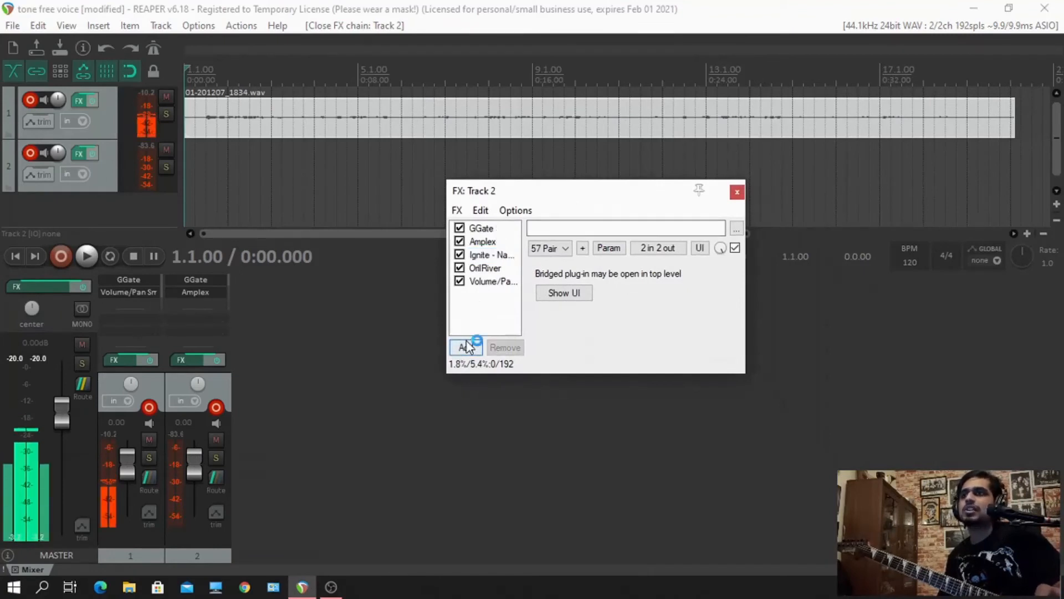
{"action": "left_click", "coordinate": [469, 346]}
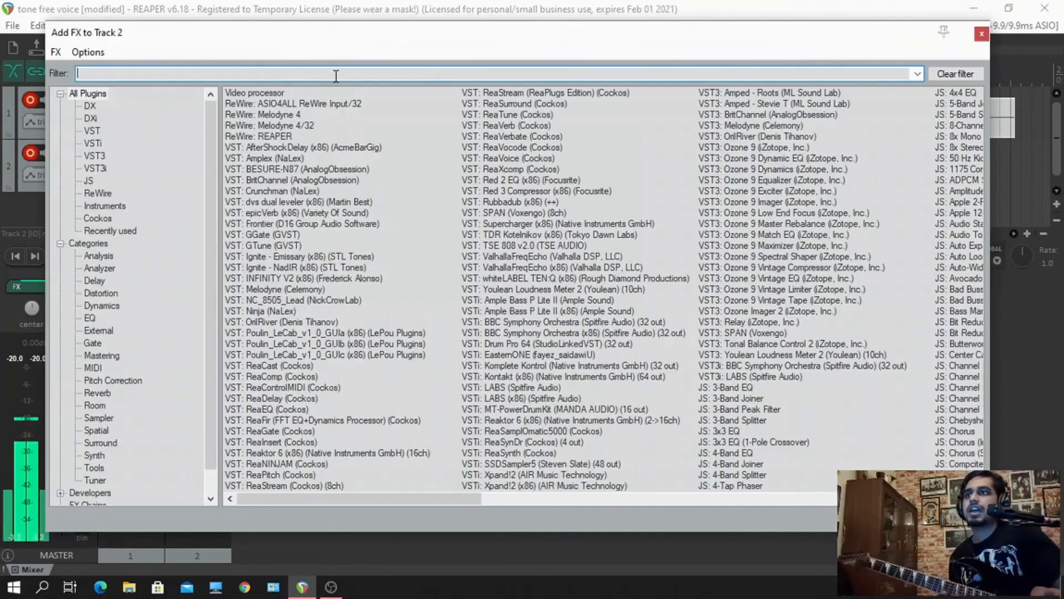
{"action": "type", "text": "tse"}
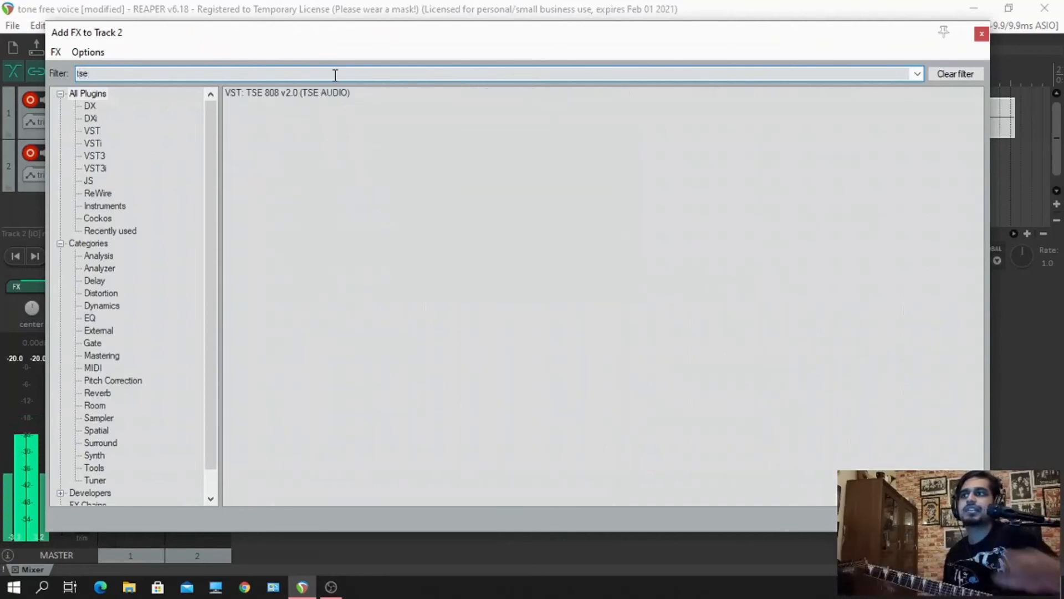
{"action": "double_click", "coordinate": [272, 94]}
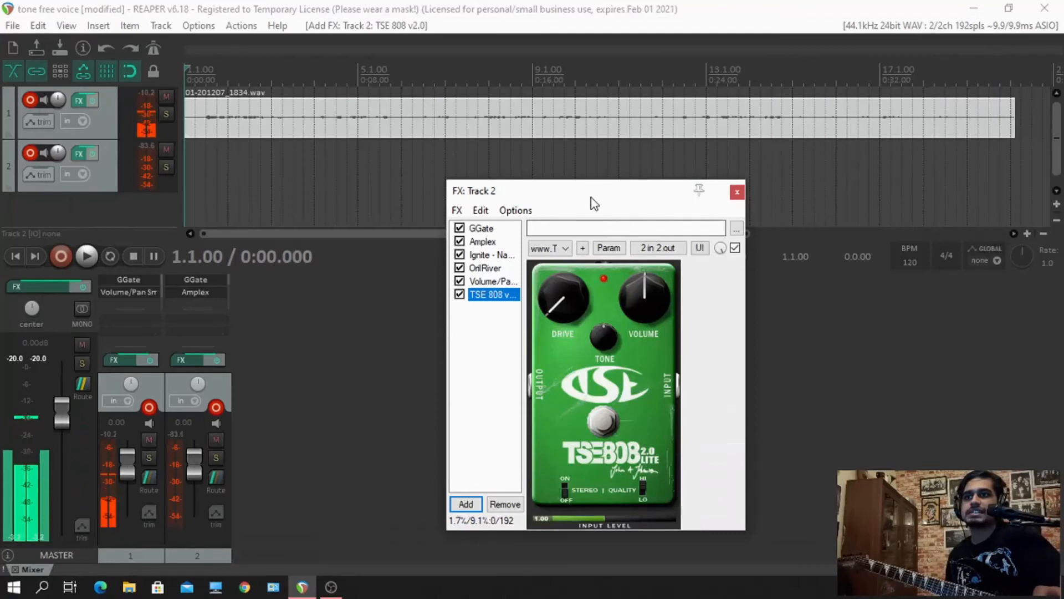
- Move the TSE 808 between GGate and Amplex in track 2's effects chain
{"action": "left_click_drag", "start_coordinate": [590, 197], "coordinate": [561, 128]}
{"action": "left_click_drag", "start_coordinate": [467, 212], "coordinate": [454, 165]}
{"action": "left_click_drag", "start_coordinate": [574, 134], "coordinate": [582, 134]}
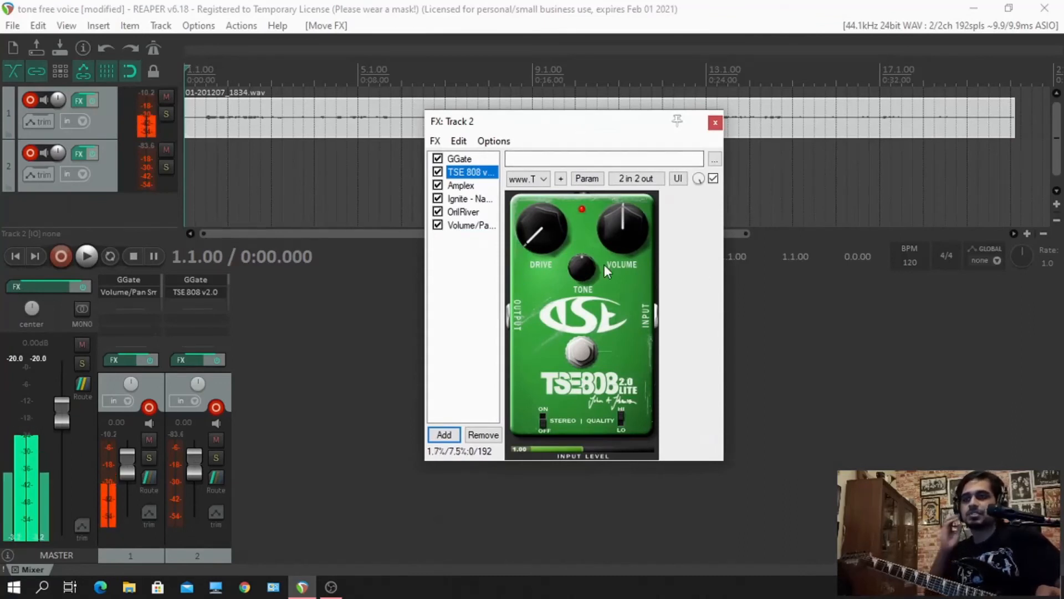
- Turn up the TSE 808's Tone, raise its Drive to the halfway position and toggle track 1's mute to audition it
{"action": "left_click_drag", "start_coordinate": [582, 268], "coordinate": [573, 222]}
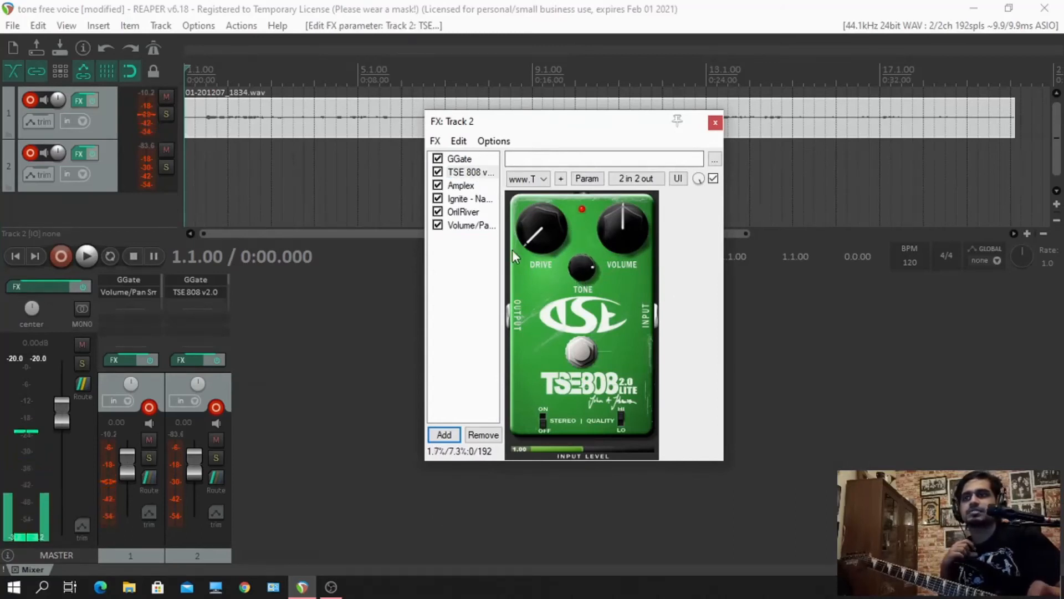
{"action": "left_click_drag", "start_coordinate": [519, 238], "coordinate": [553, 134]}
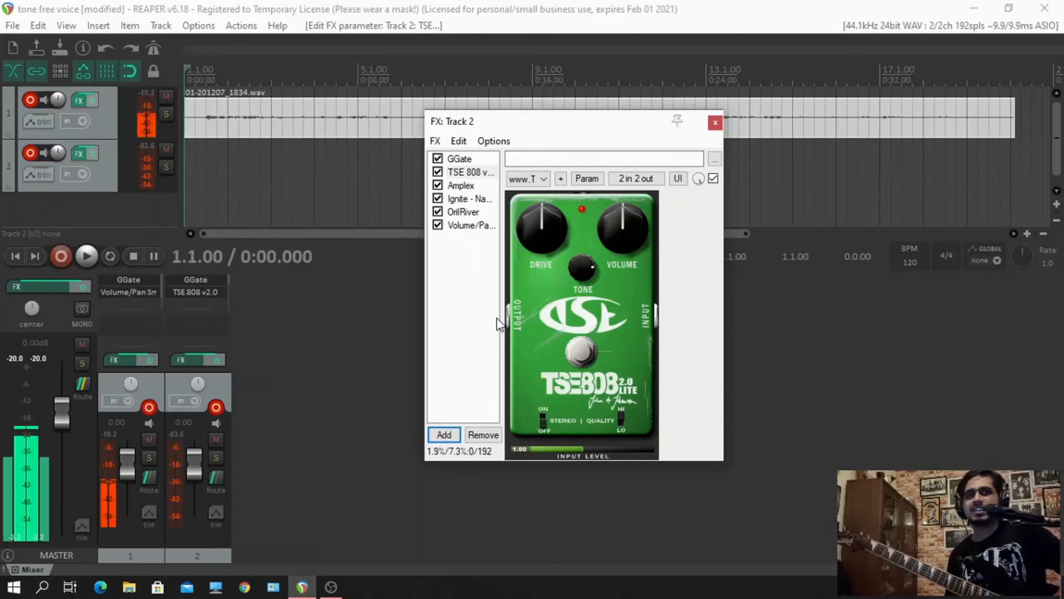
{"action": "left_click", "coordinate": [148, 439]}
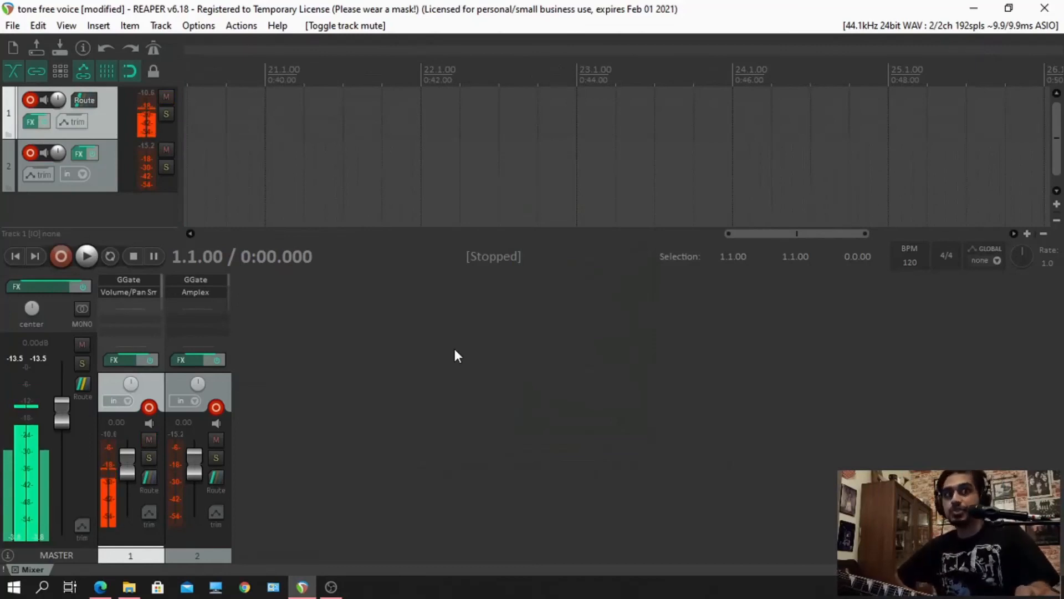
- Open track 2's effects chain with NadIR selected
{"action": "left_click", "coordinate": [182, 360]}
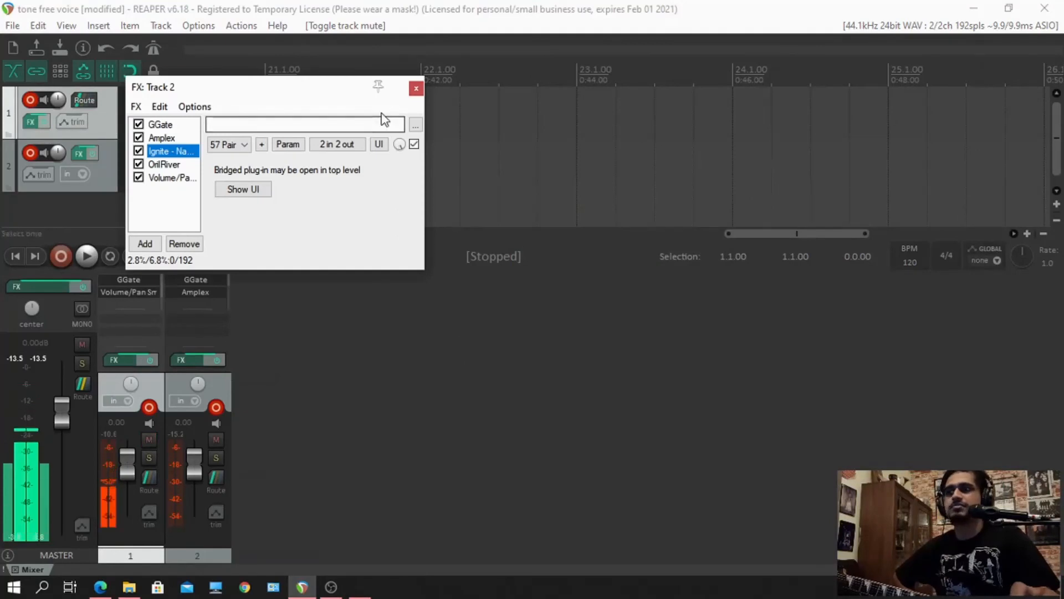